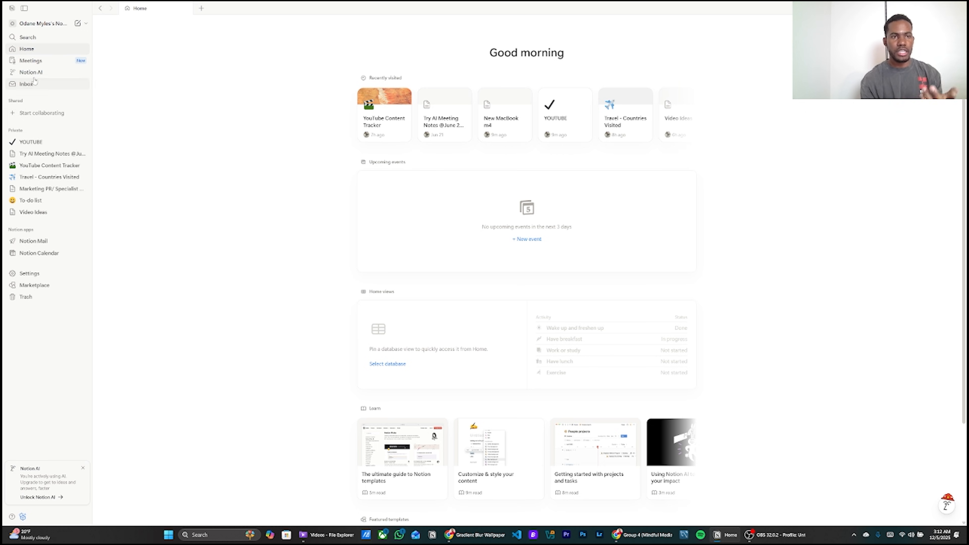
# Step: Look over the Notion AI page and the YOUTUBE board, ending on the YouTube Content Tracker page
pyautogui.click(34, 72)
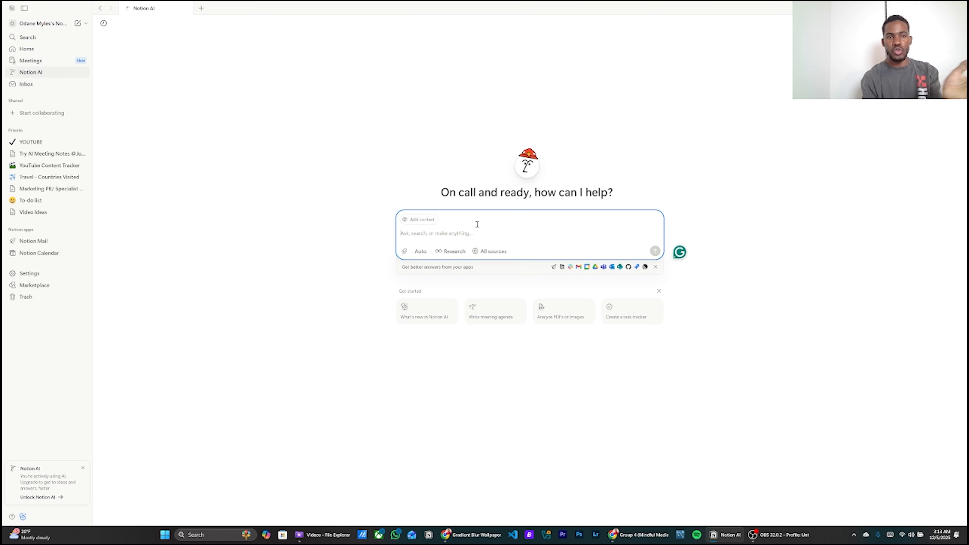
pyautogui.click(41, 166)
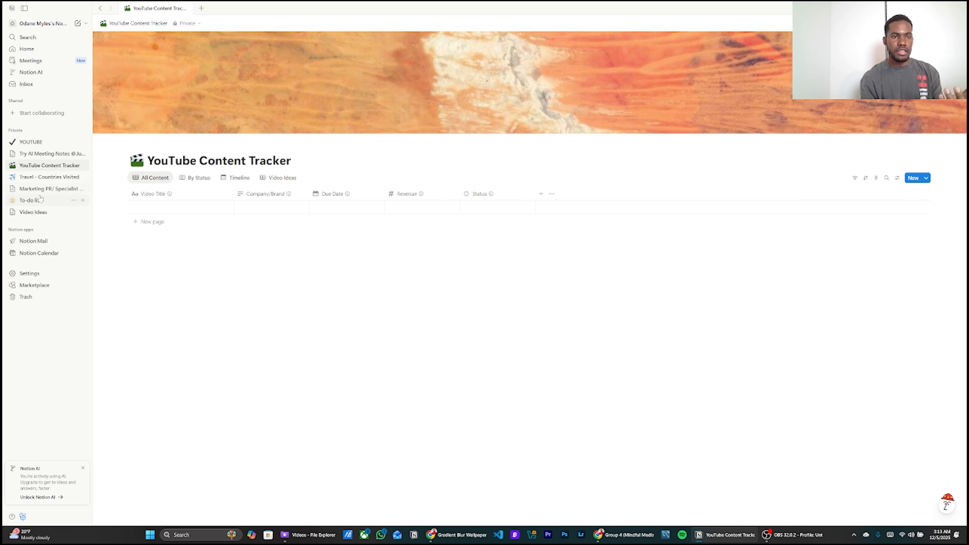
pyautogui.click(34, 142)
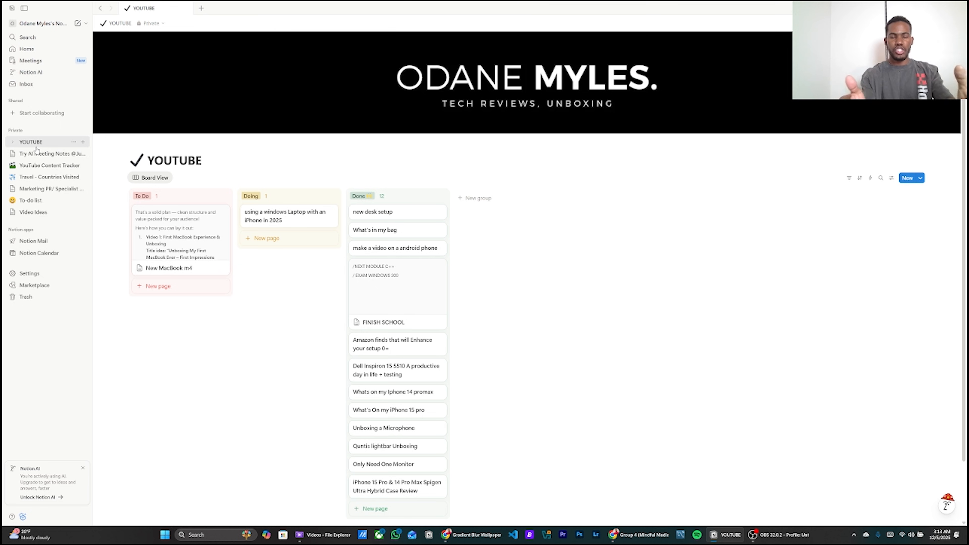
pyautogui.click(40, 165)
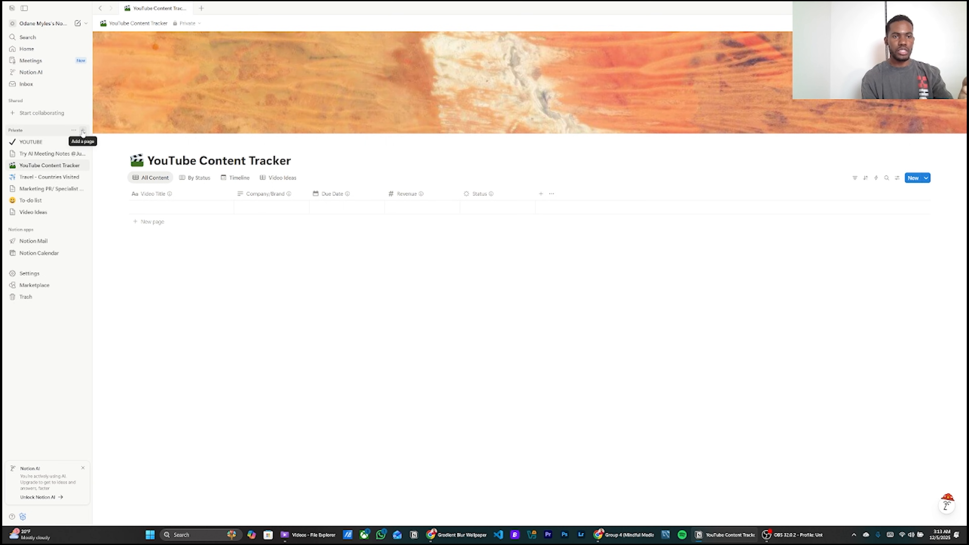
# Step: Add a private page titled "budgeting" and delete it
pyautogui.click(83, 131)
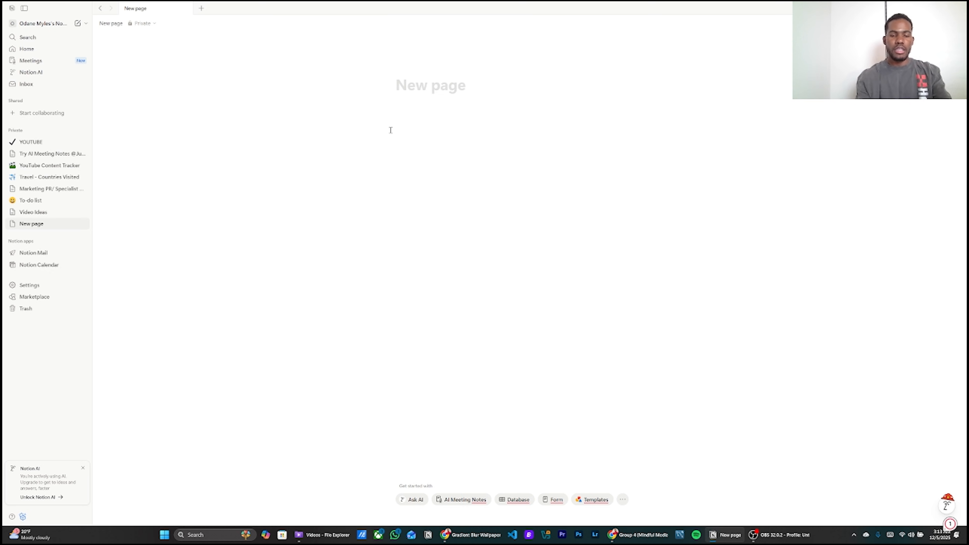
pyautogui.write('budgeting')
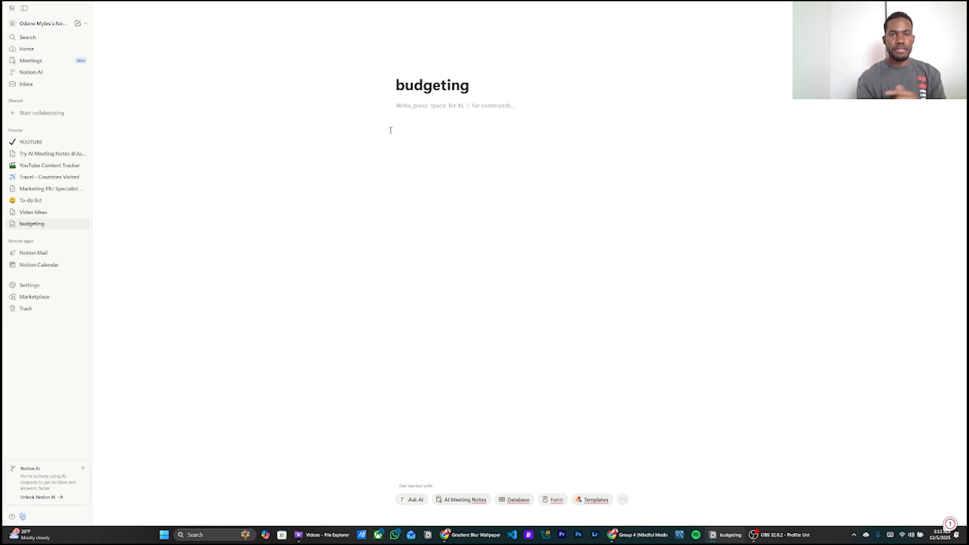
pyautogui.rightClick(52, 227)
pyautogui.click(82, 318)
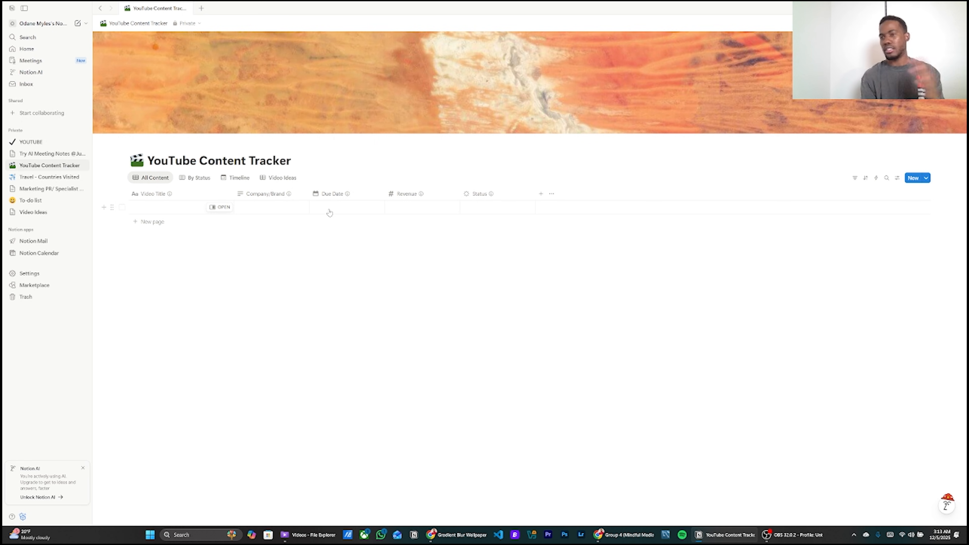
# Step: Open the AI chat on the YouTube Content Tracker page
pyautogui.click(946, 504)
pyautogui.write('i want a database that allows')
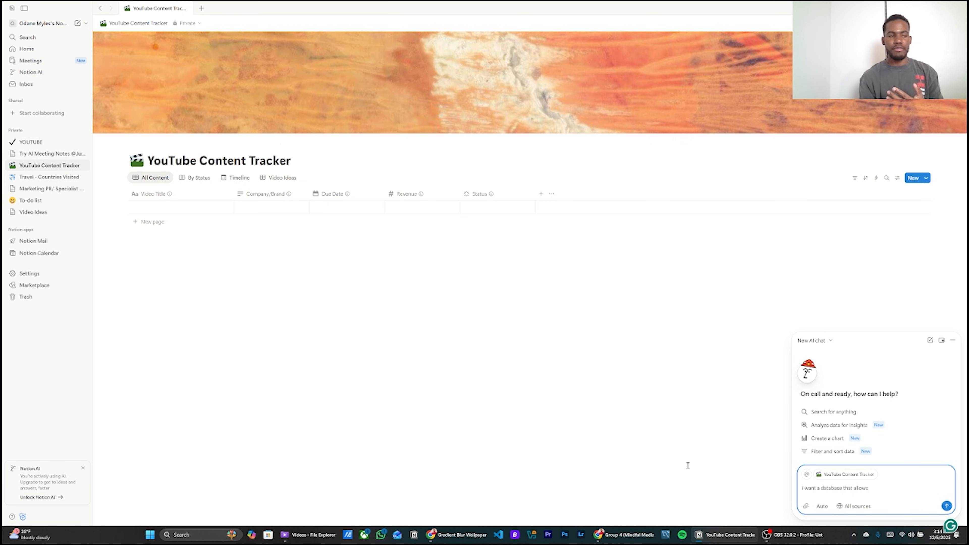
pyautogui.click(861, 488)
pyautogui.moveTo(862, 488); pyautogui.dragTo(779, 488)
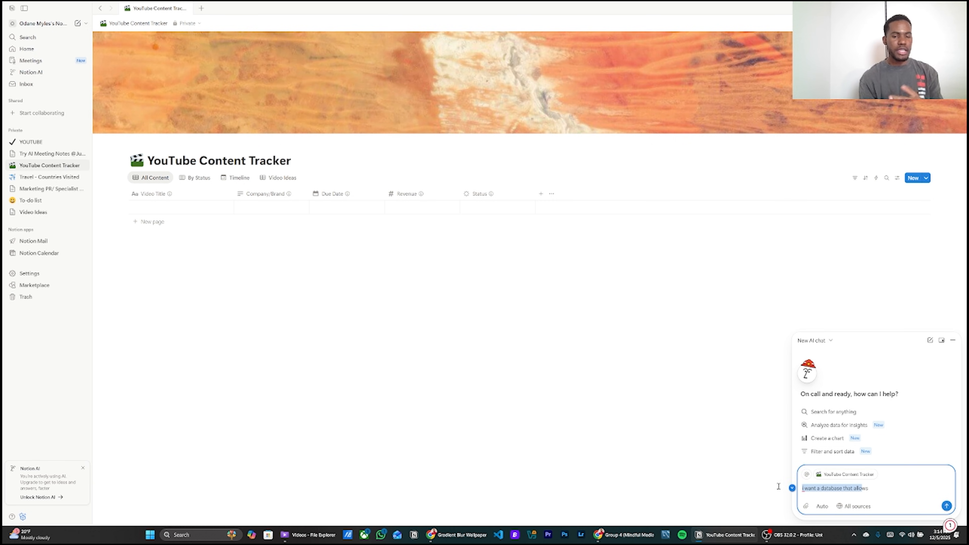
pyautogui.press('BackSpace')
pyautogui.press('BackSpace')
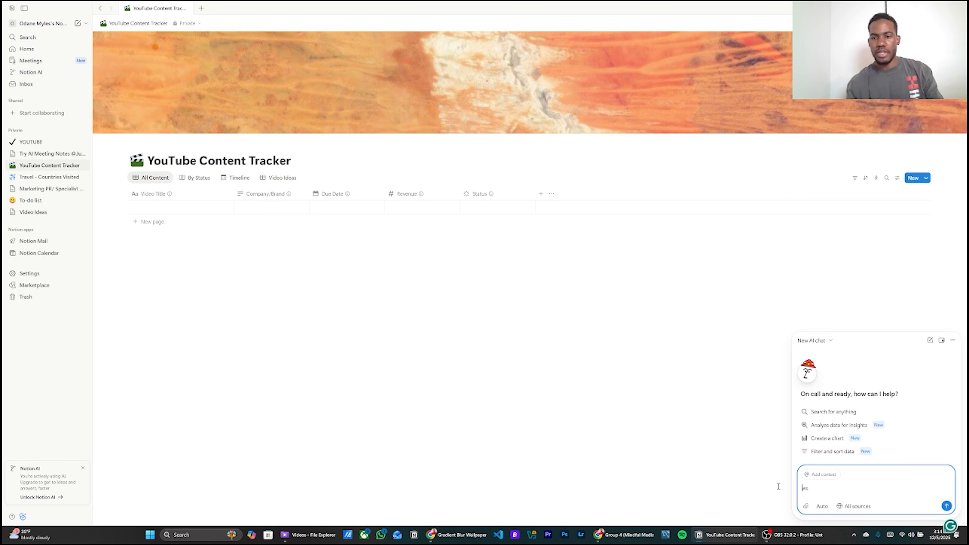
pyautogui.press('BackSpace')
pyautogui.press('BackSpace')
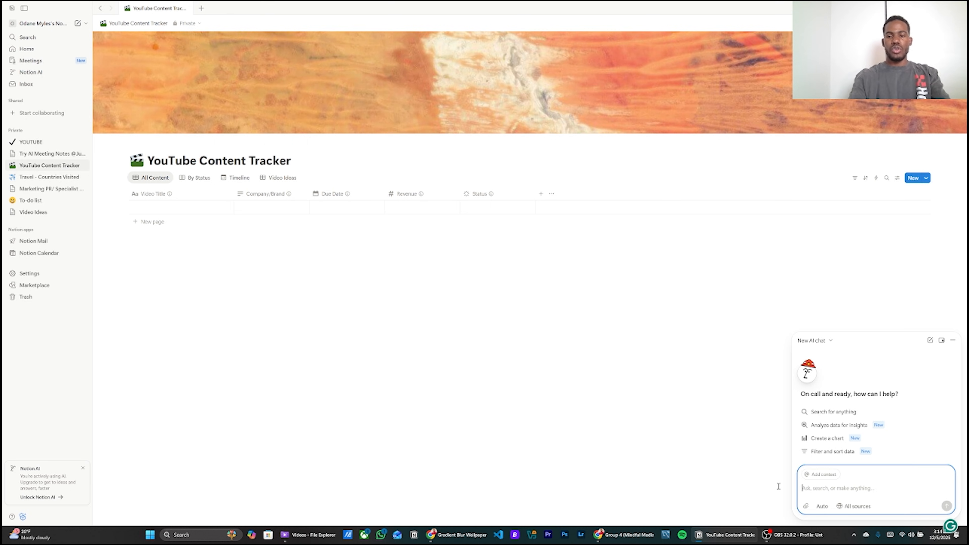
# Step: Begin the AI prompt with "i have three videos that i have to create Headset from Nothing company"
pyautogui.write('i')
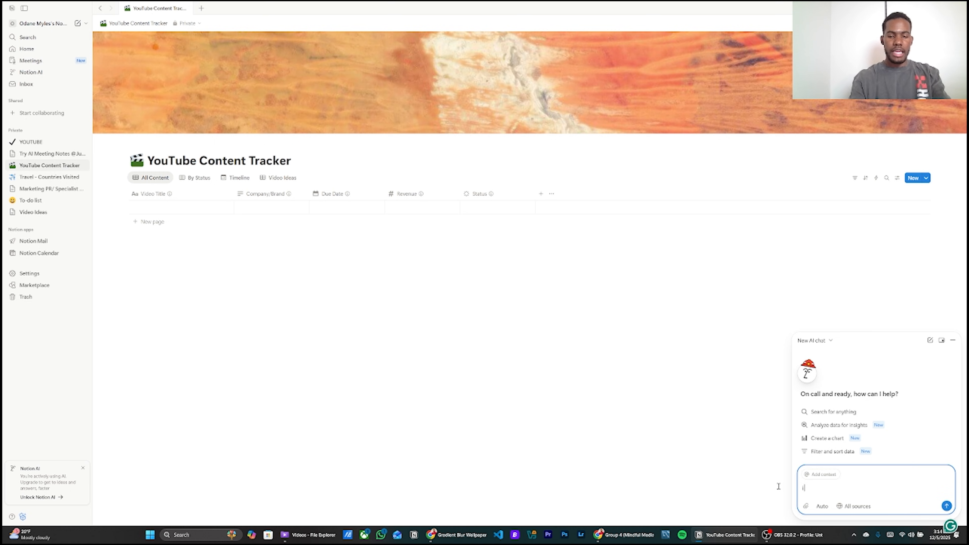
pyautogui.write(' have tree')
pyautogui.press('BackSpace')
pyautogui.press('BackSpace')
pyautogui.press('BackSpace')
pyautogui.write('hree videos ')
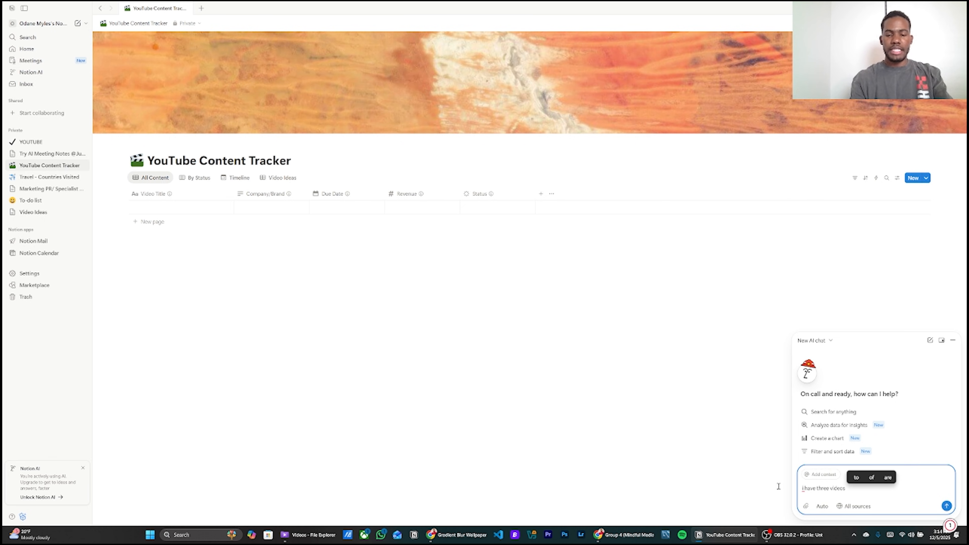
pyautogui.write('that i have')
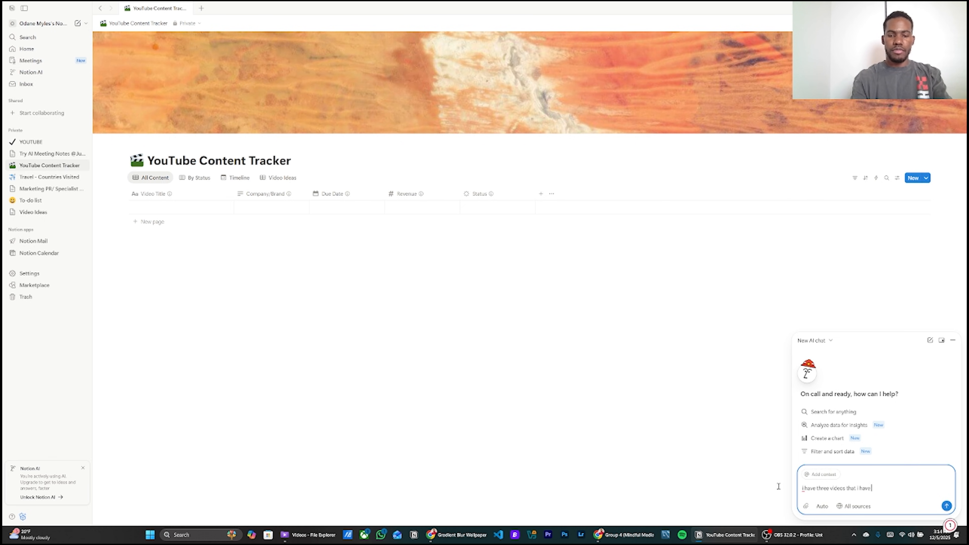
pyautogui.write(' to create')
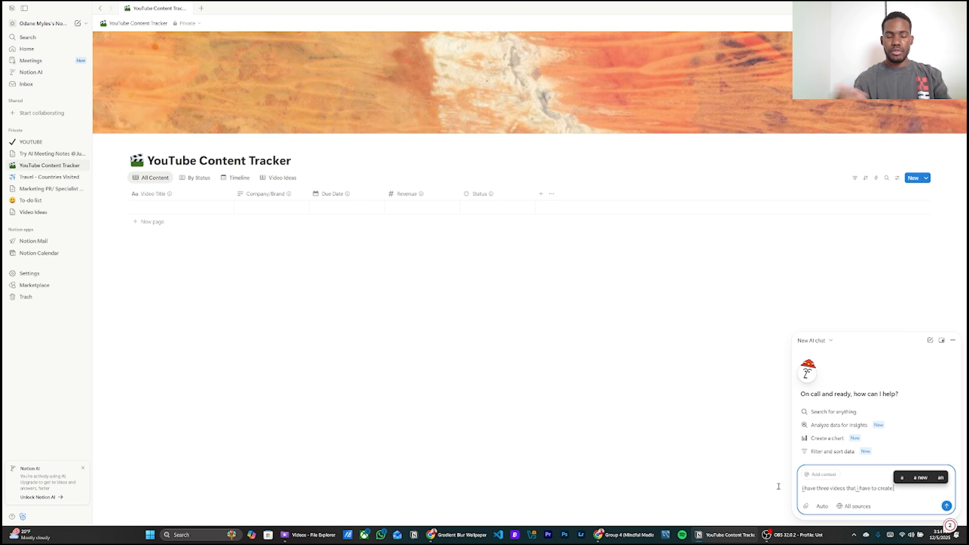
pyautogui.write(' Hea')
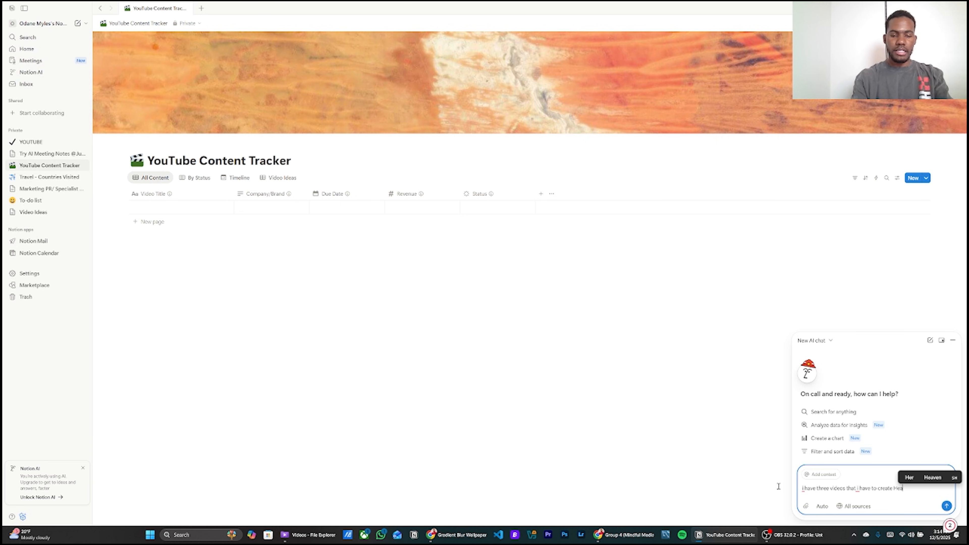
pyautogui.write('dset from Nothing c')
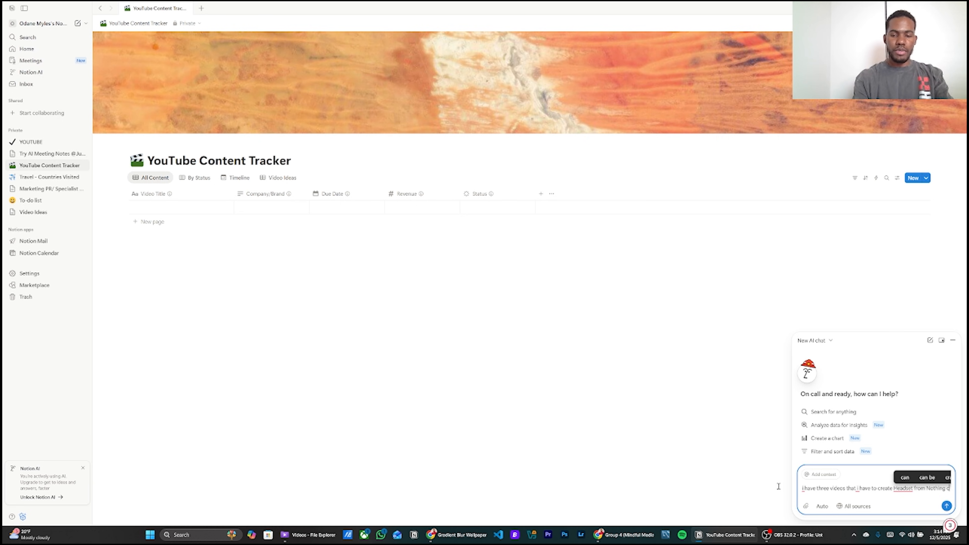
pyautogui.write('ompany.')
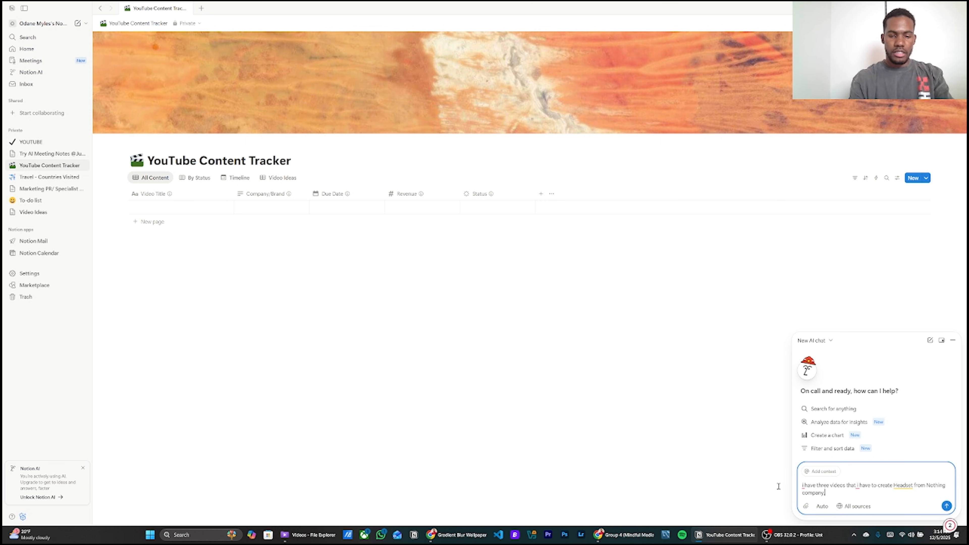
# Step: Complete the prompt with "microphone from Moano company i should complete these videos in twos add it to my database" and send it
pyautogui.write(' micmicrophone ')
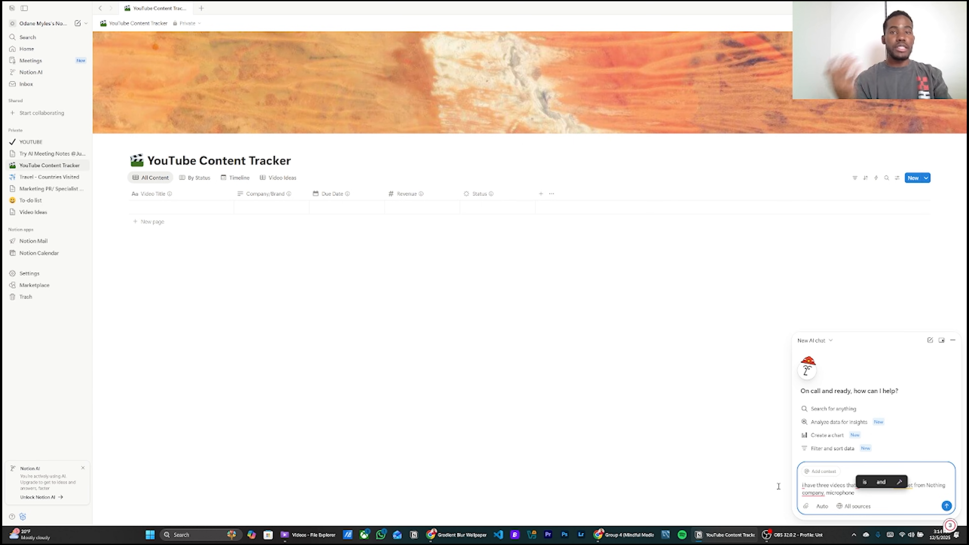
pyautogui.write('from Moano ')
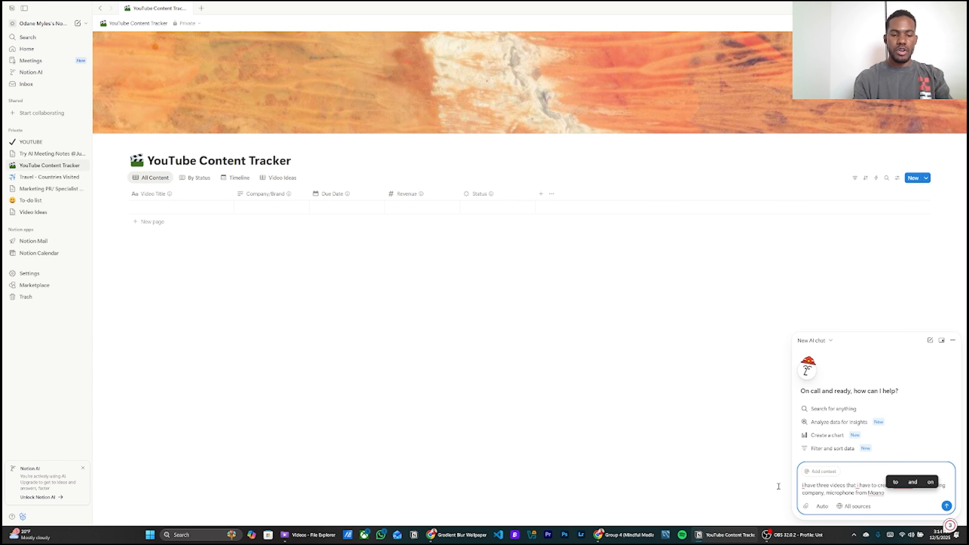
pyautogui.write('company')
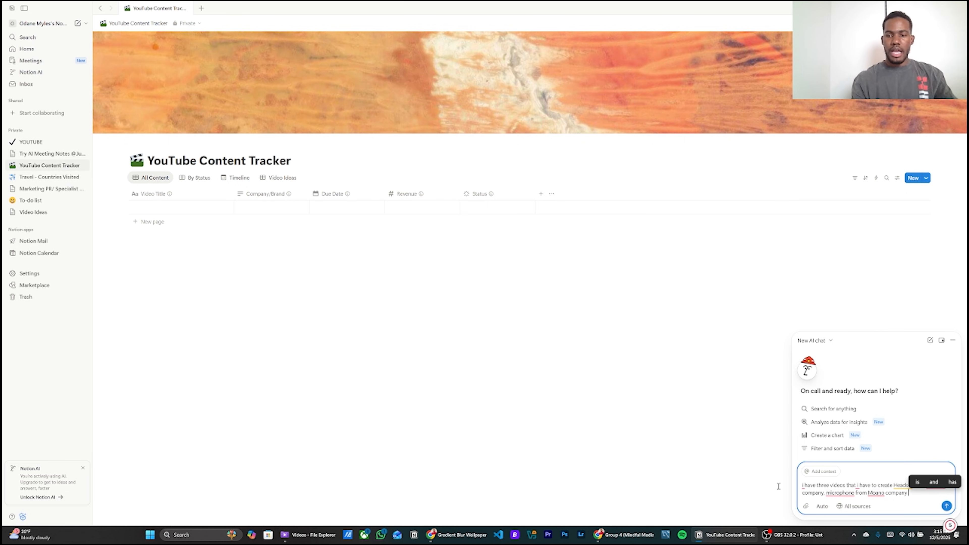
pyautogui.write(' i should co')
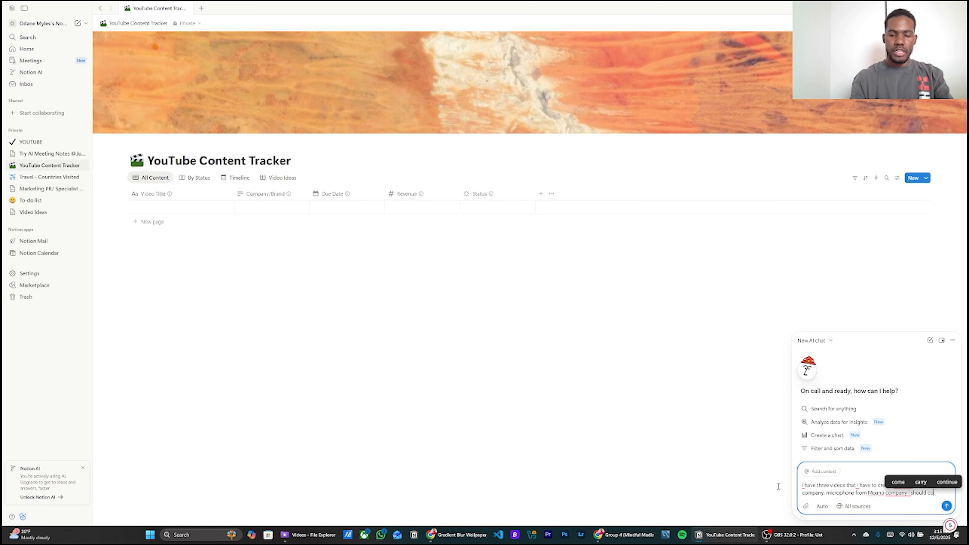
pyautogui.write('mplete these videos in tw')
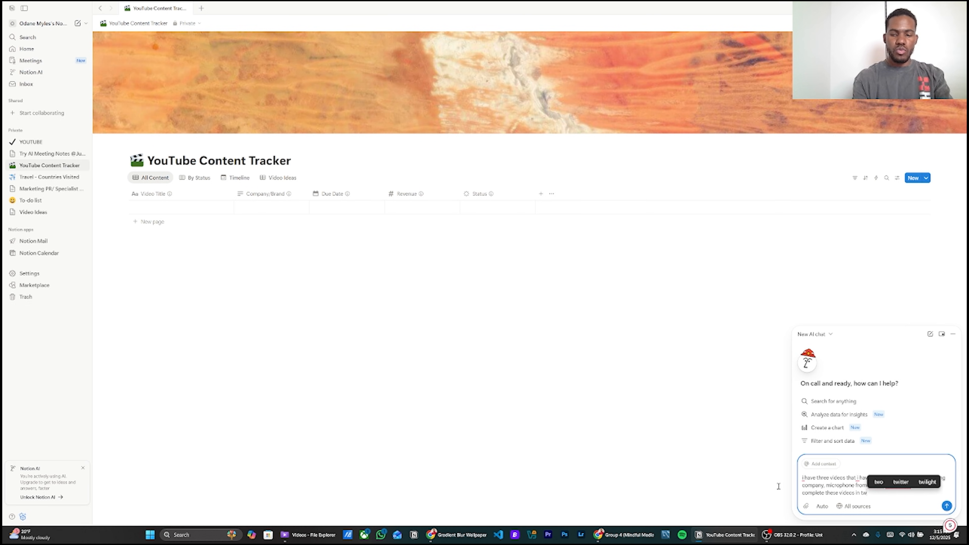
pyautogui.write('os add it to')
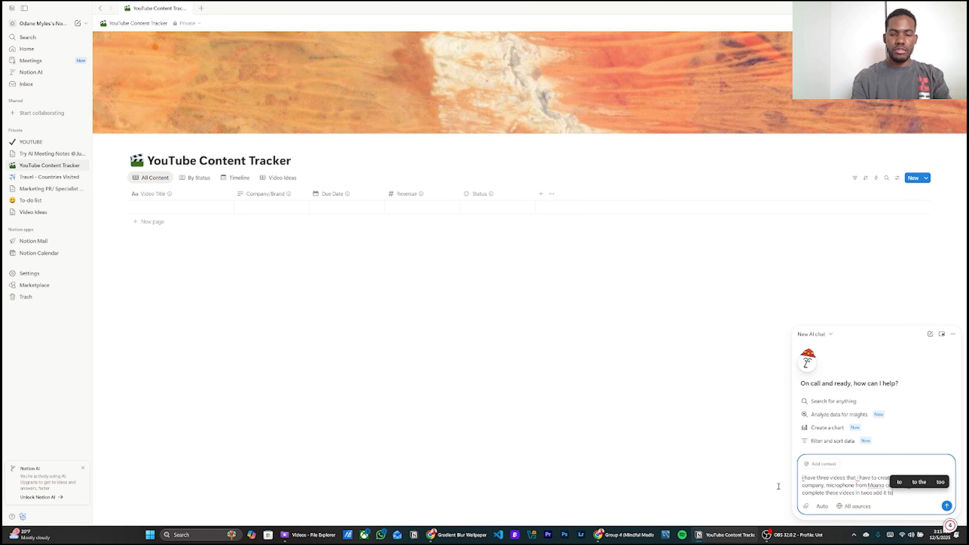
pyautogui.write(' my database')
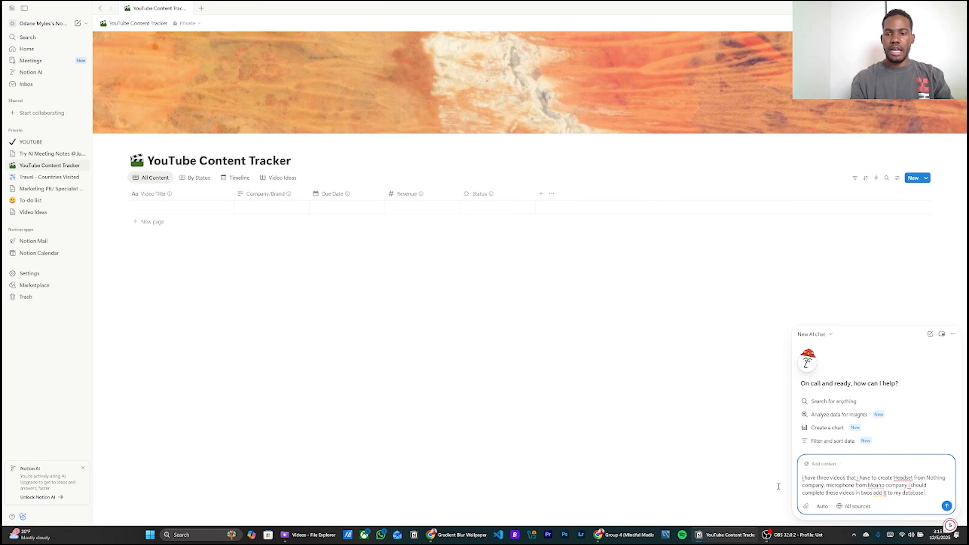
pyautogui.press('Return')
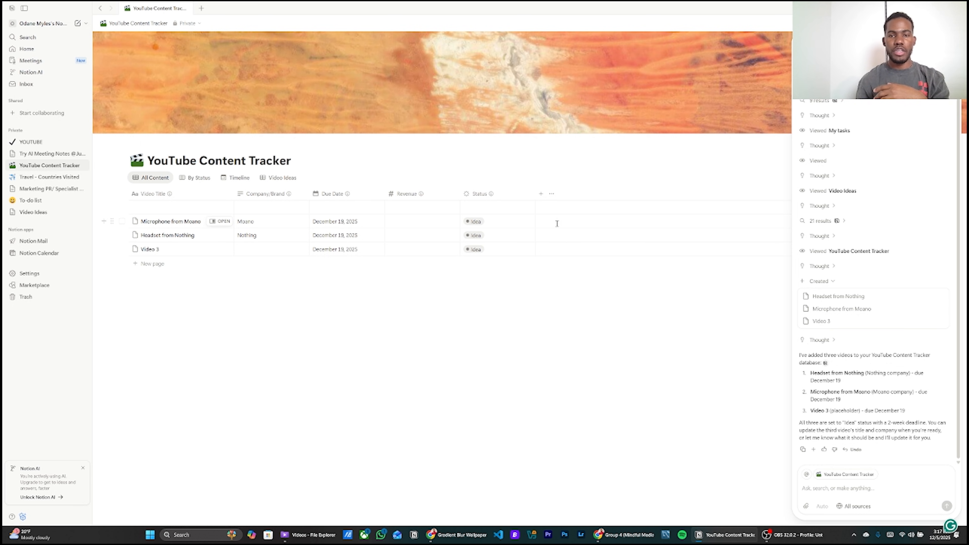
# Step: View the status options of the Microphone from Moano video and open the Travel - Countries Visited page
pyautogui.click(477, 223)
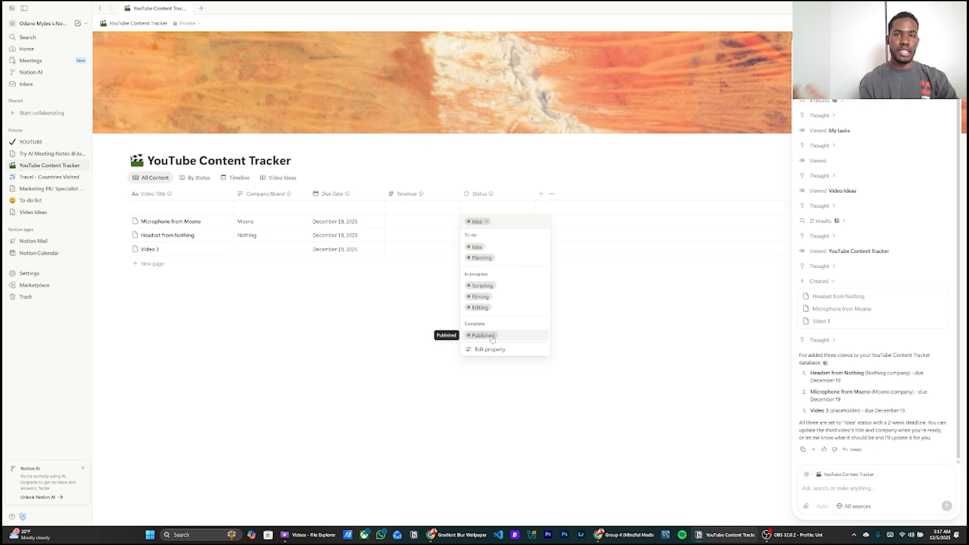
pyautogui.click(41, 178)
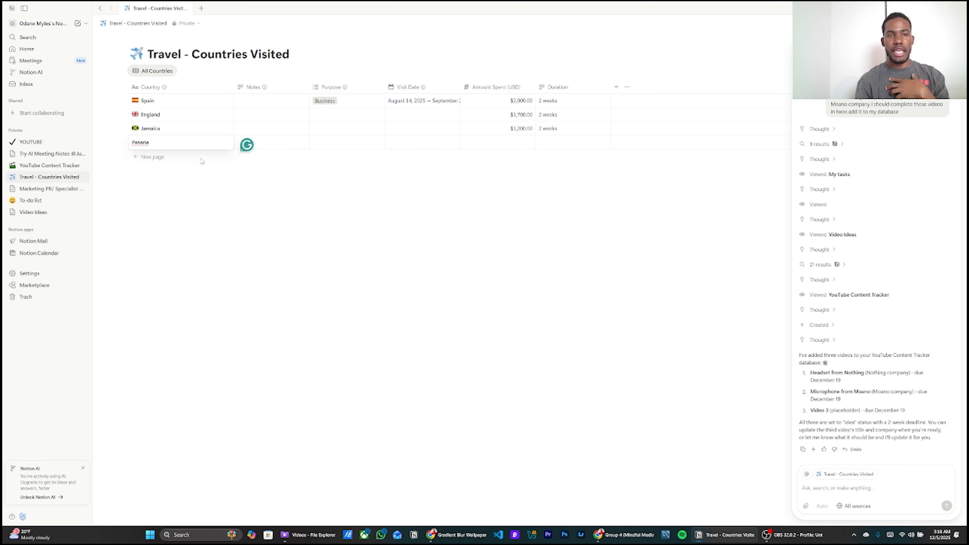
pyautogui.press('Return')
pyautogui.rightClick(183, 145)
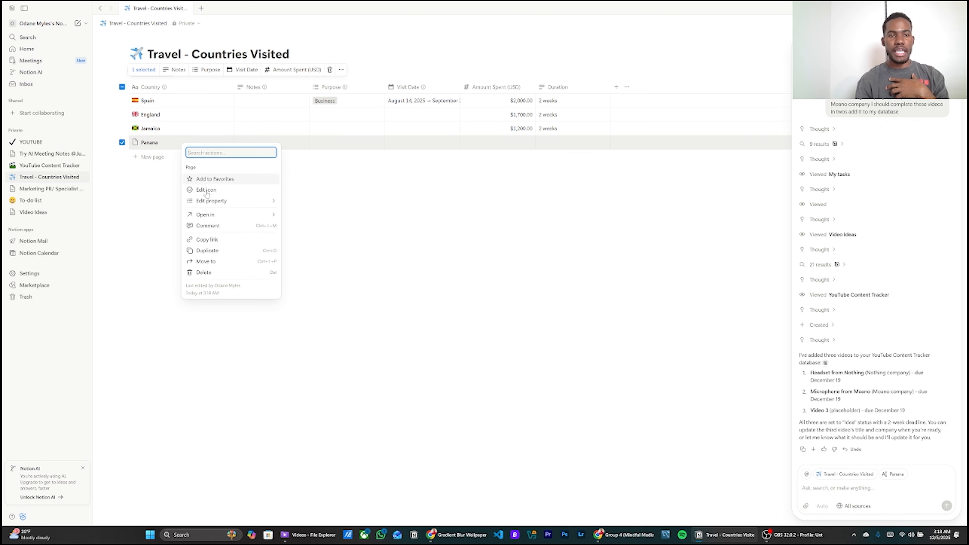
pyautogui.click(214, 273)
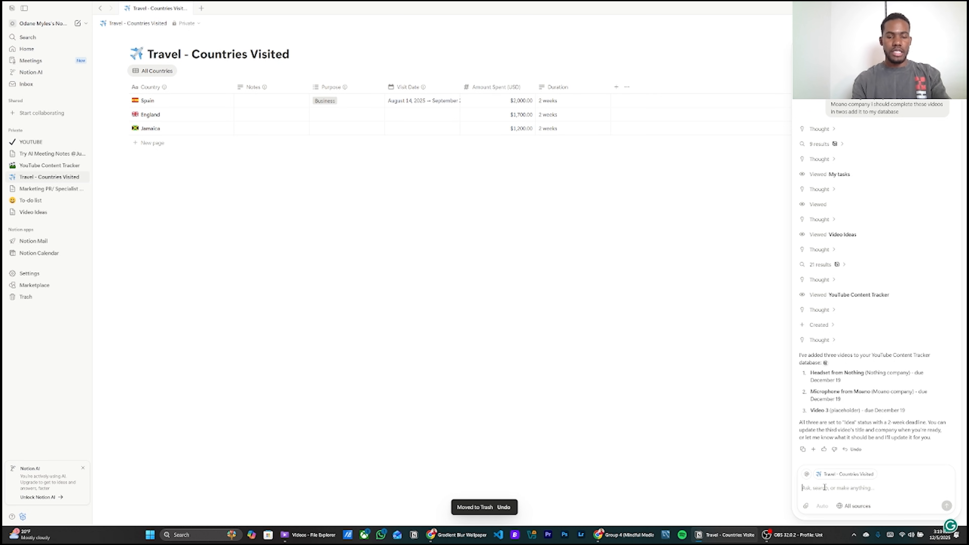
# Step: Send the AI prompt "add panama to the table and i will visit this country on January 31, 2026 for 2 weeks i plant tp $1600 Usd"
pyautogui.write('add panama')
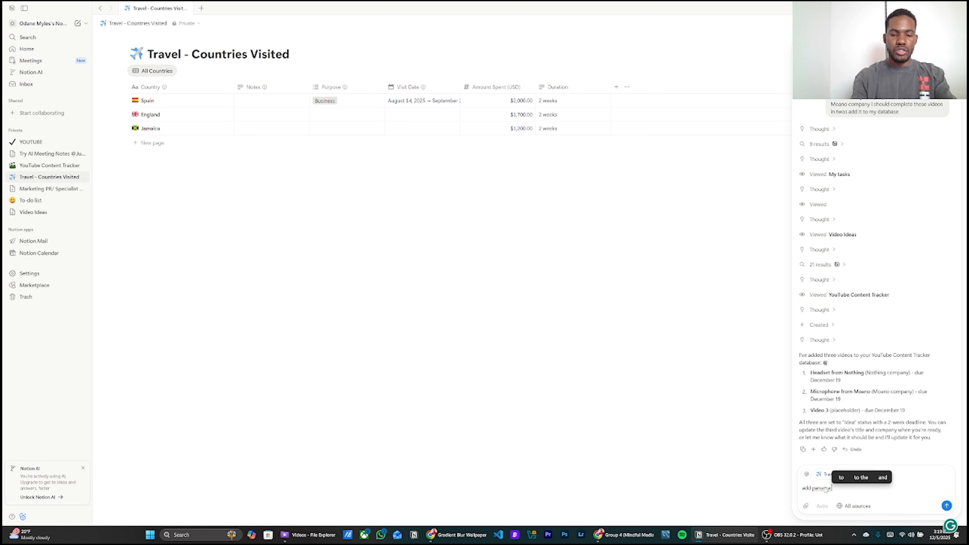
pyautogui.write(' to the table and ')
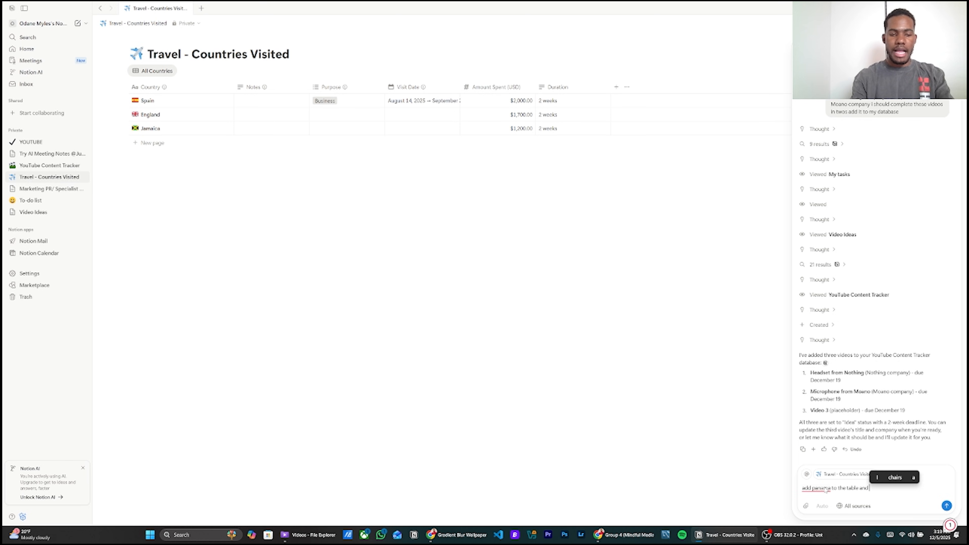
pyautogui.write('i will visit th')
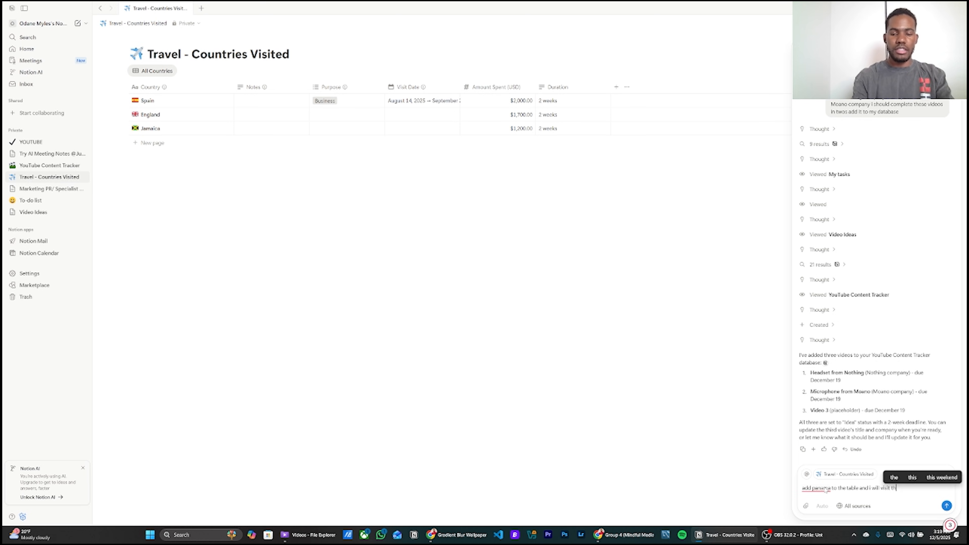
pyautogui.write('is country on January 31')
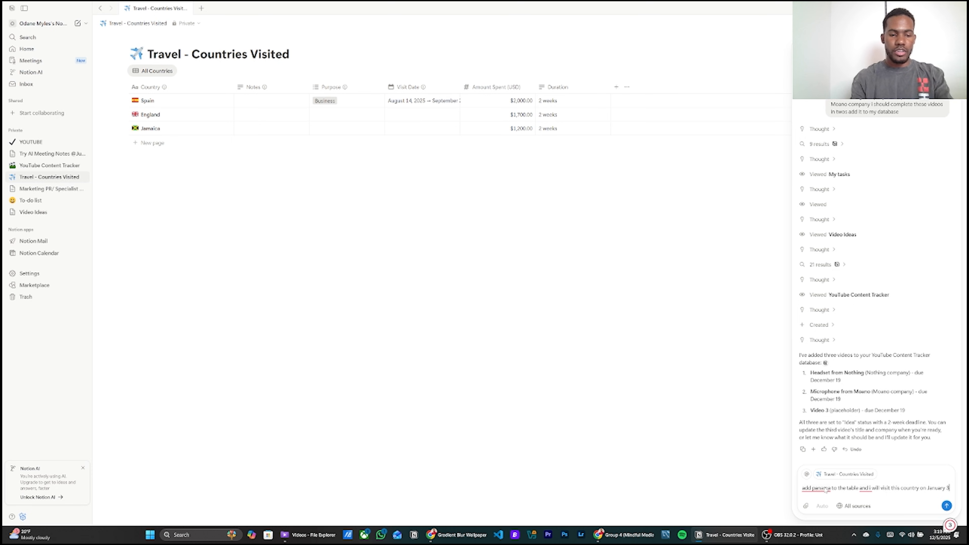
pyautogui.write(', 2026 for 2 weeks i plant tp $1600 Usd')
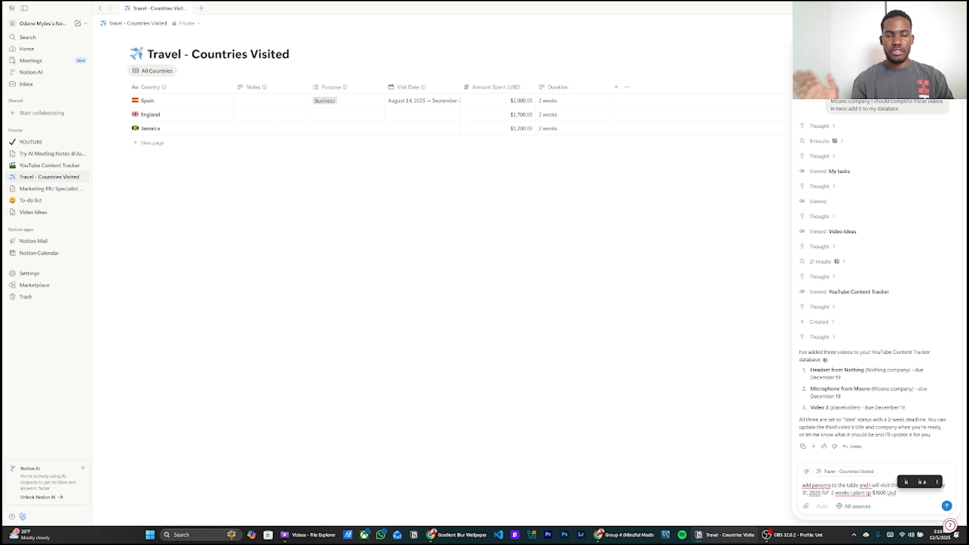
pyautogui.press('Return')
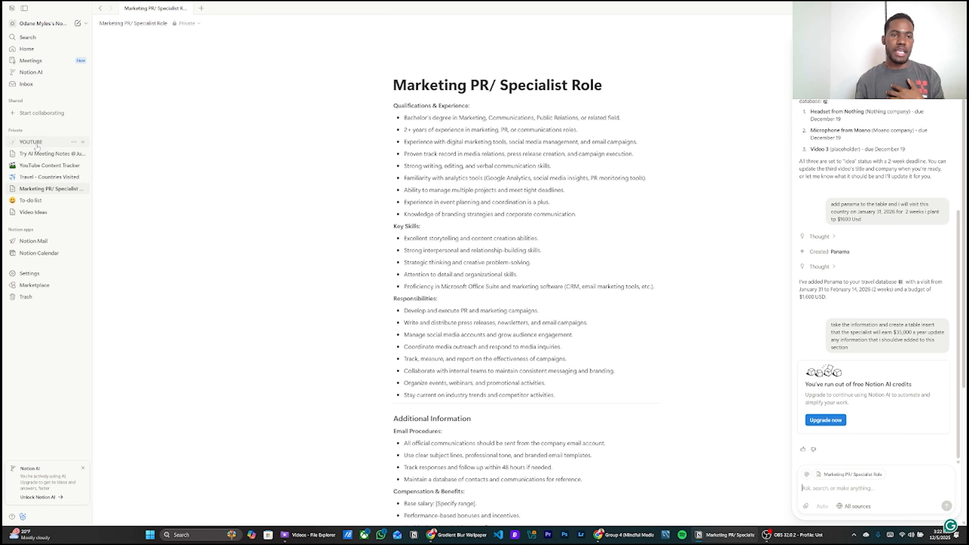
# Step: Open the YOUTUBE board, close the AI chat, and add a To Do card named "record a Headset from Nothing"
pyautogui.click(34, 144)
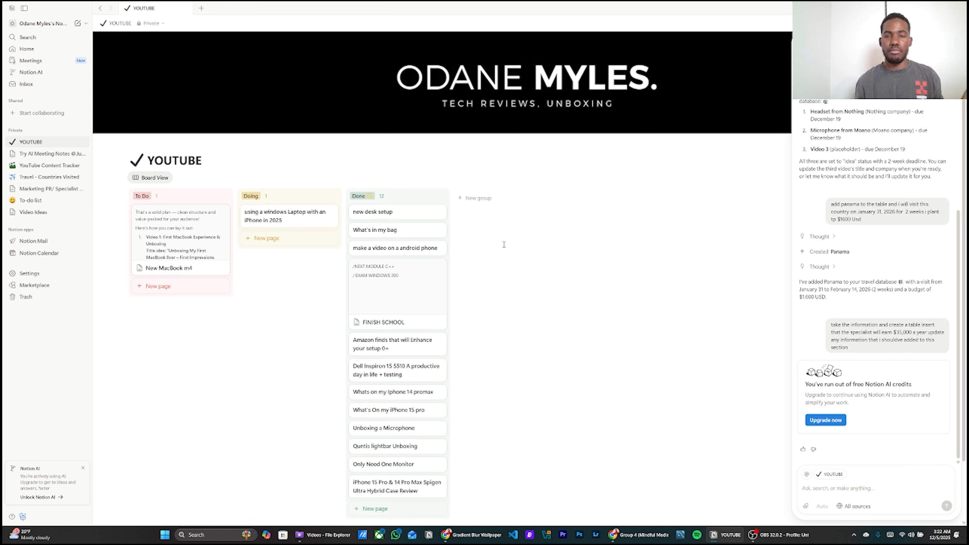
pyautogui.press('Escape')
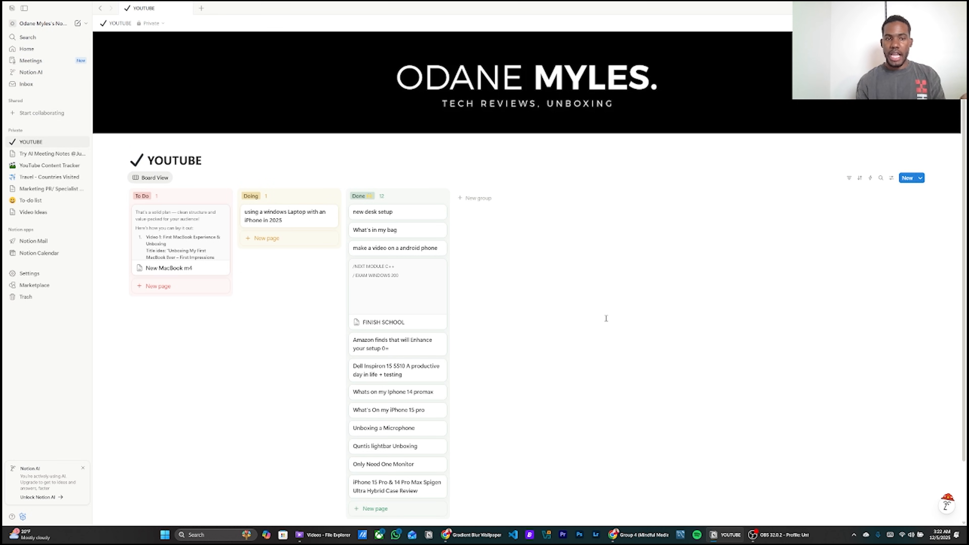
pyautogui.click(154, 286)
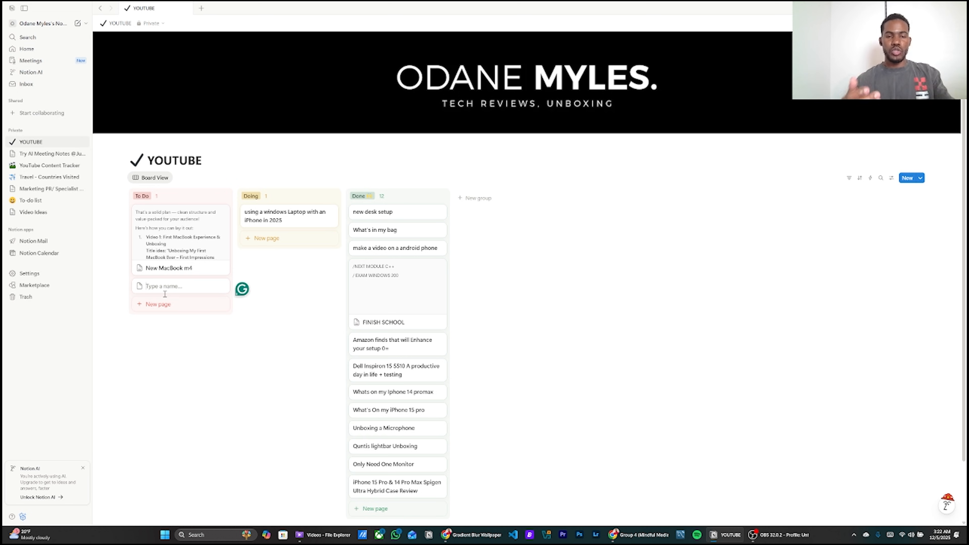
pyautogui.write('record a')
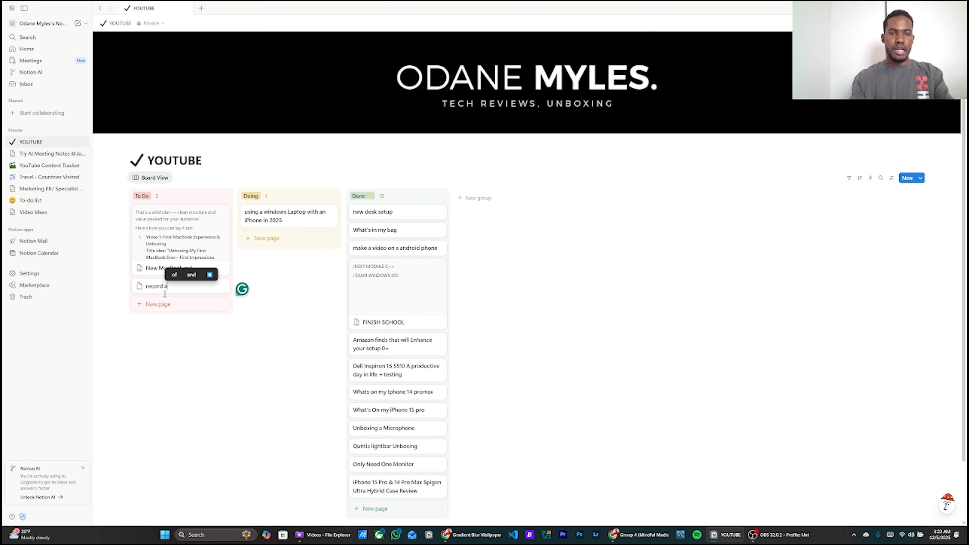
pyautogui.write(' Headset f')
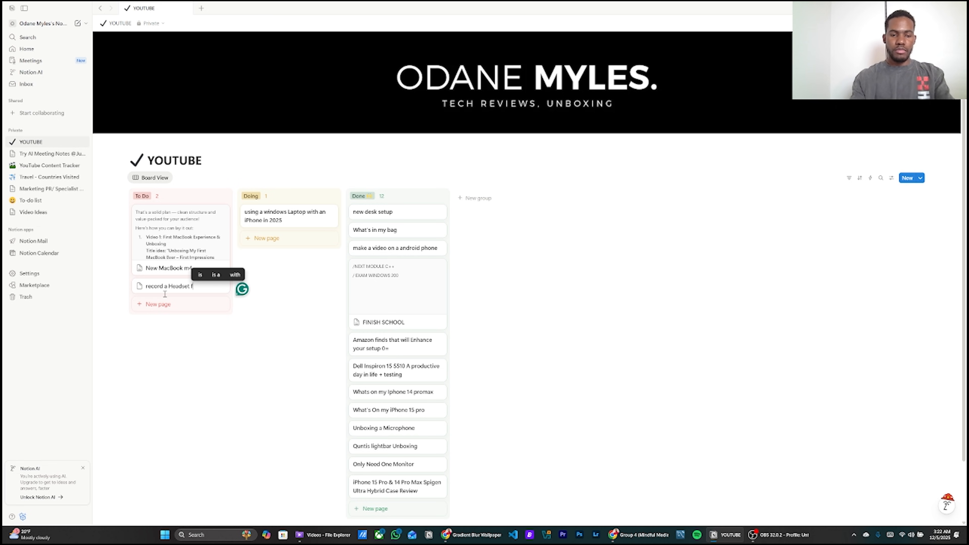
pyautogui.write('rom Nothing')
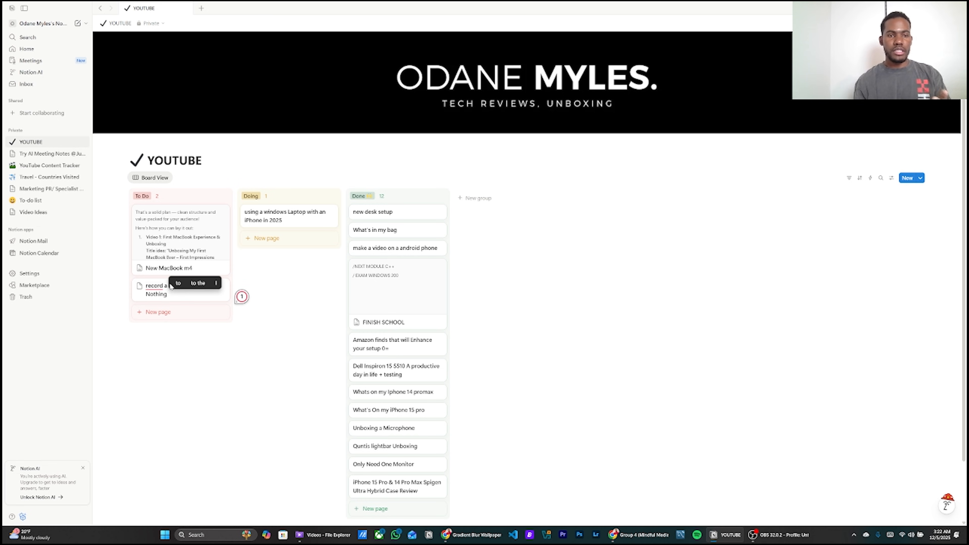
pyautogui.press('Return')
# Step: Open the new headset card, retitle it "Record a Headset from Nothing" and start its empty page body
pyautogui.click(176, 290)
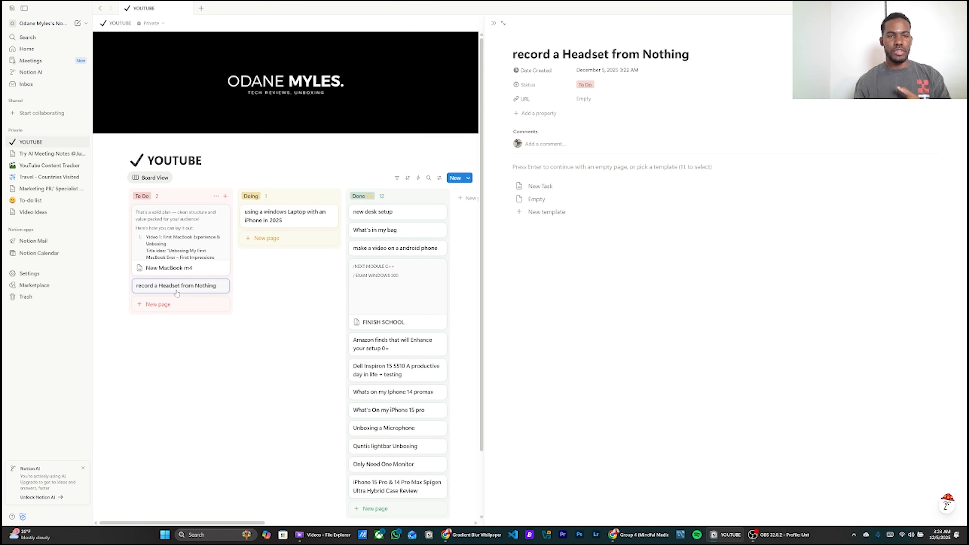
pyautogui.click(517, 55)
pyautogui.press('BackSpace')
pyautogui.write('R')
pyautogui.press('Return')
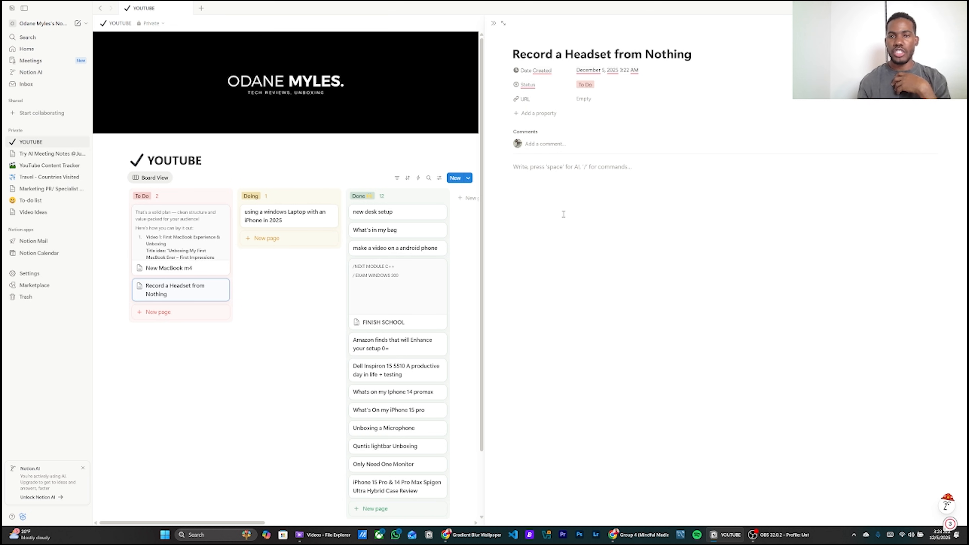
# Step: Write the lines "scripting", "recording", "voiceover", "editing" and "B-roll" in the headset card's body and close the card
pyautogui.write('scripting')
pyautogui.press('Return')
pyautogui.write('recording')
pyautogui.press('Return')
pyautogui.write('vciceover')
pyautogui.press('Return')
pyautogui.write('editing')
pyautogui.press('Return')
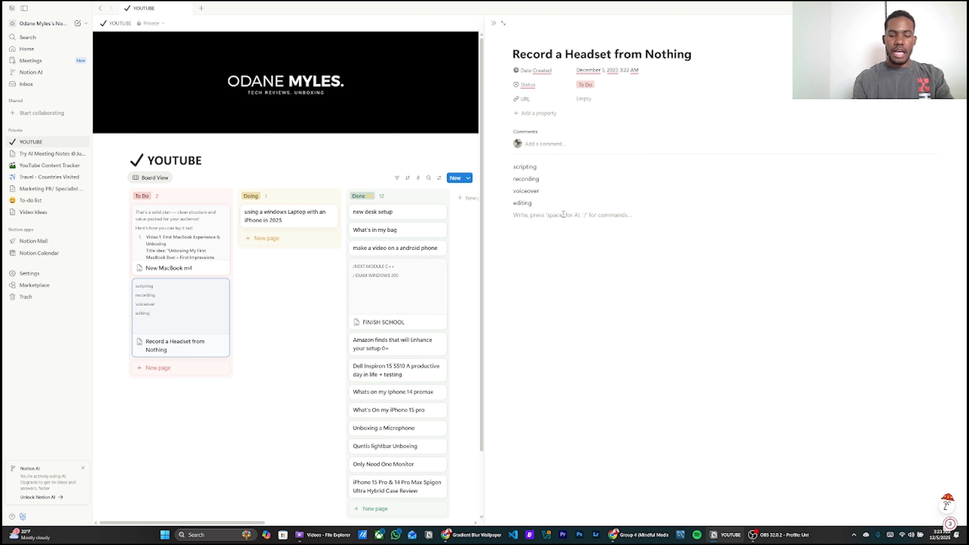
pyautogui.write('B-roll')
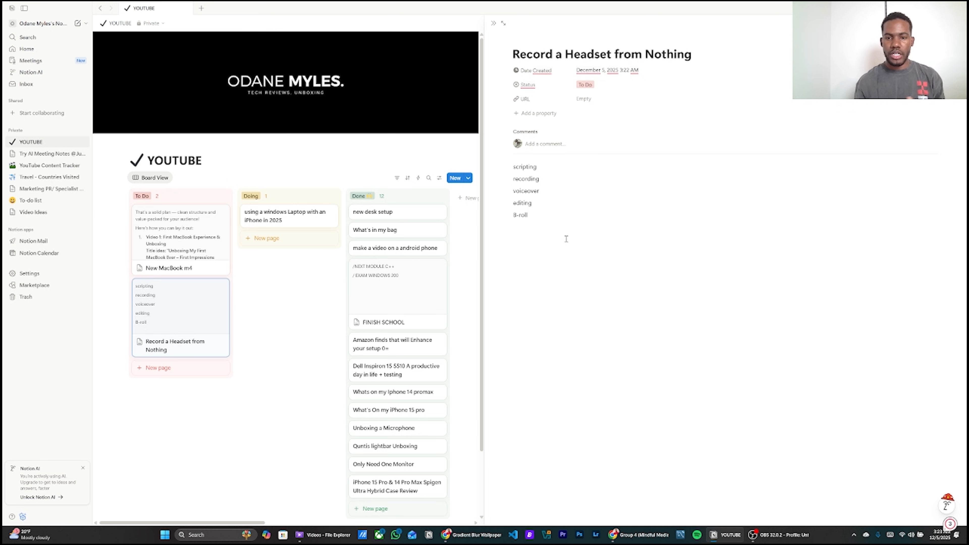
pyautogui.click(282, 331)
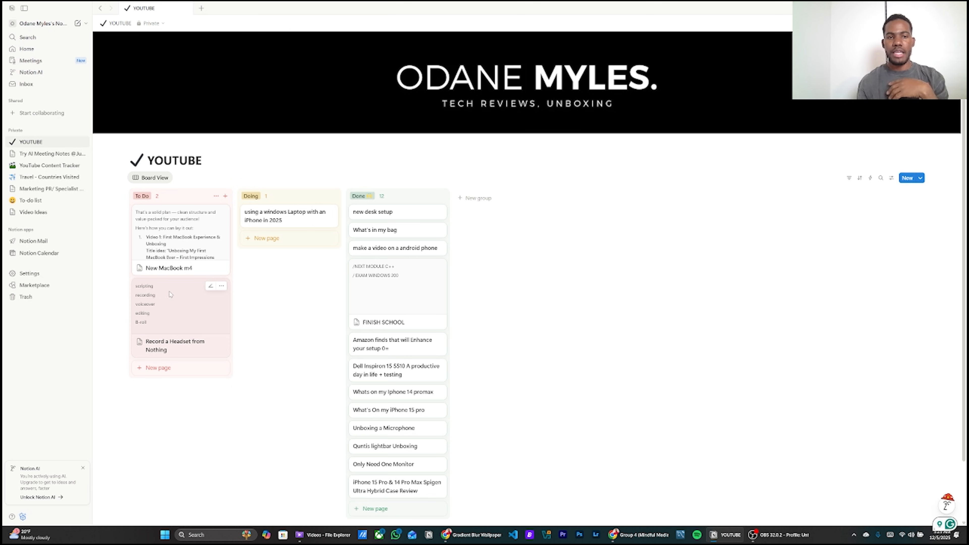
# Step: Move the "Record a Headset from Nothing" card to the Doing group and back to To Do
pyautogui.moveTo(172, 288); pyautogui.dragTo(280, 249)
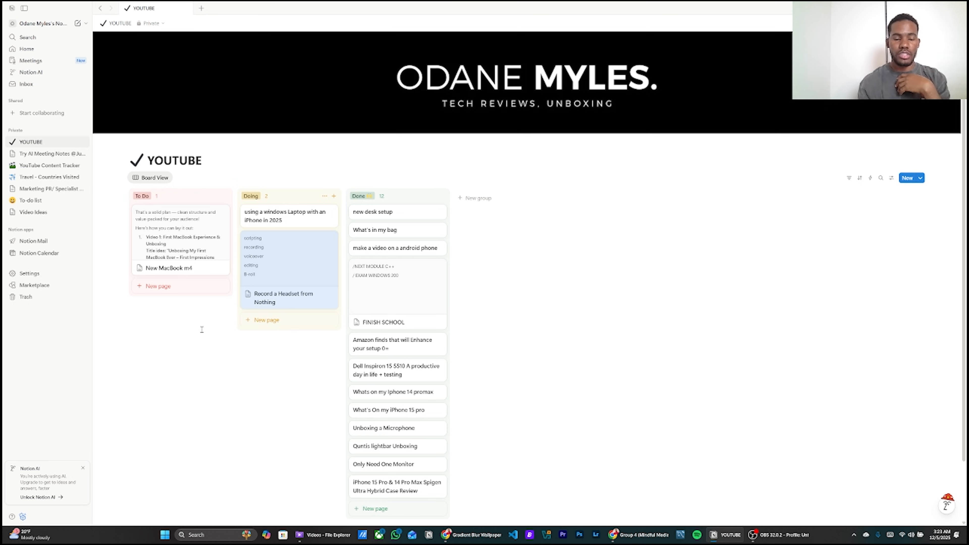
pyautogui.moveTo(286, 240); pyautogui.dragTo(208, 299)
# Step: Add a To Do card named "record a video for Moano microphone" and open it with an empty page body
pyautogui.click(171, 367)
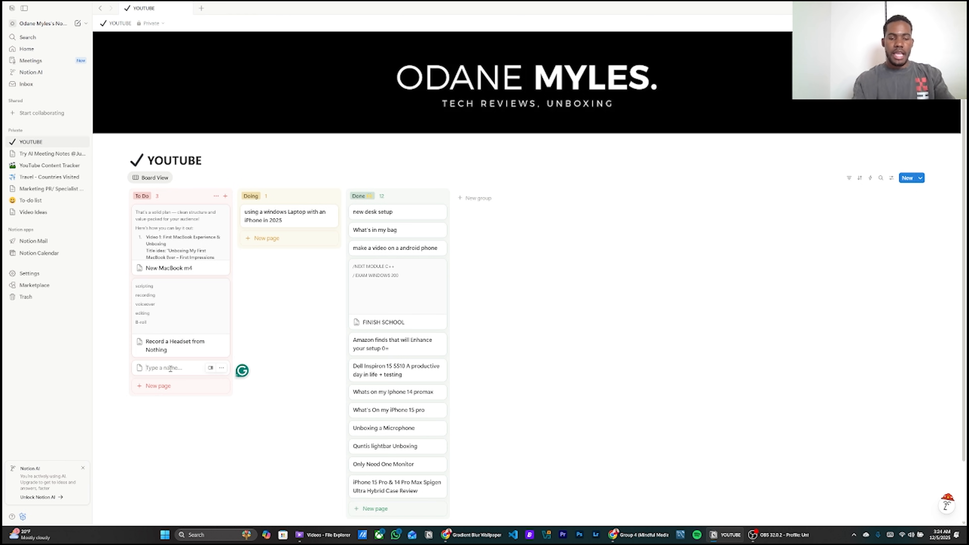
pyautogui.write('rec')
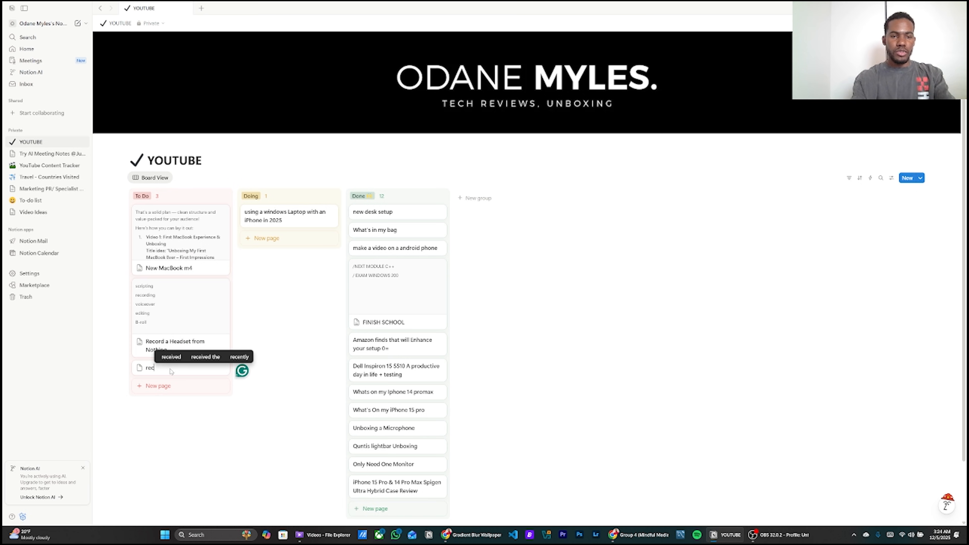
pyautogui.write('ord a Video fo')
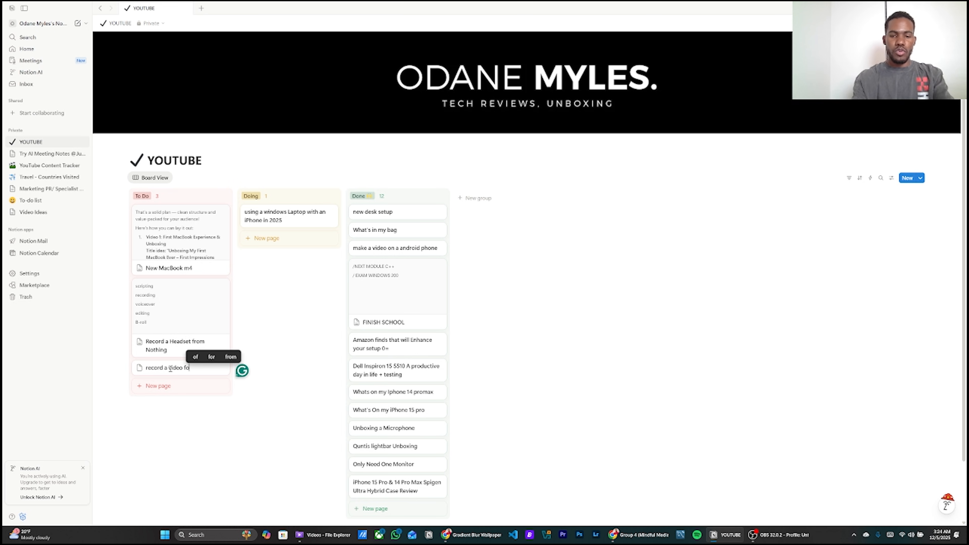
pyautogui.write('r My microphone')
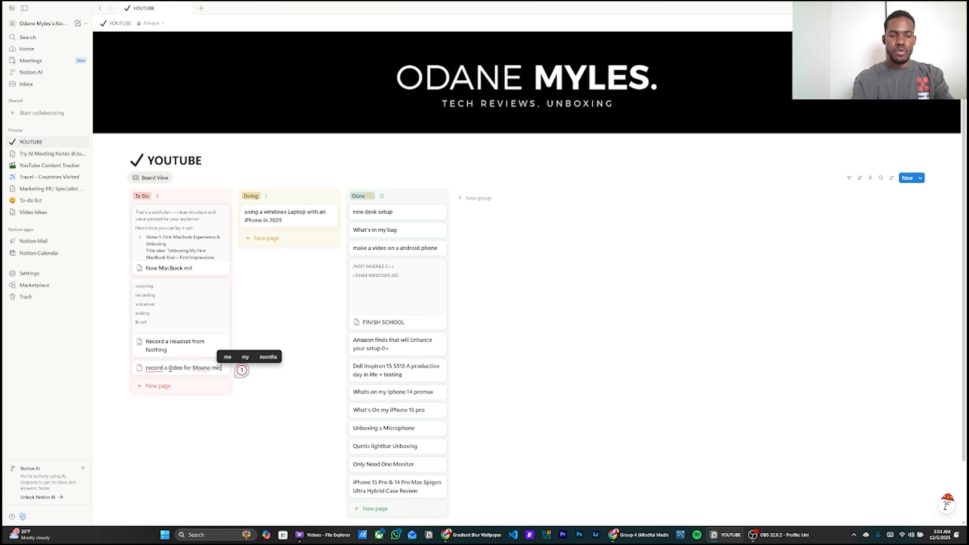
pyautogui.click(171, 368)
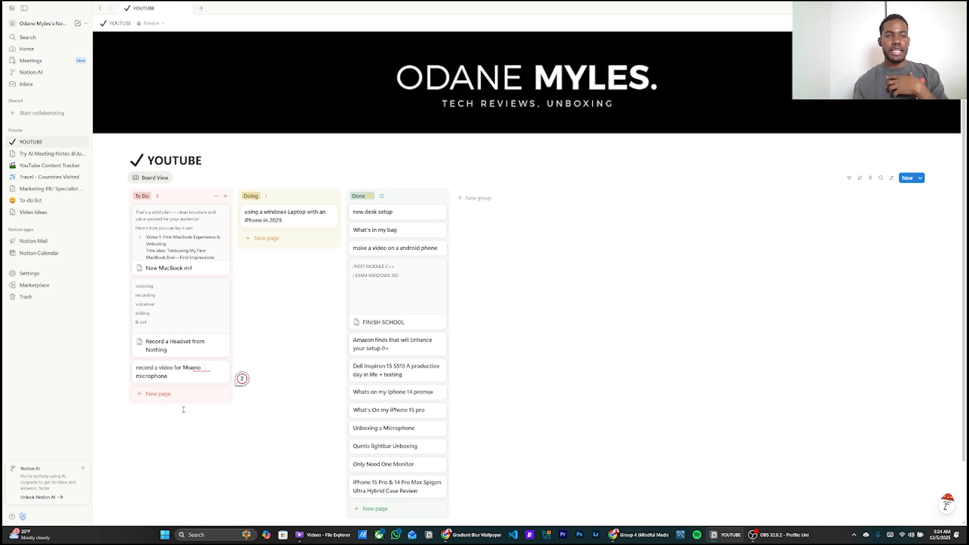
pyautogui.press('Return')
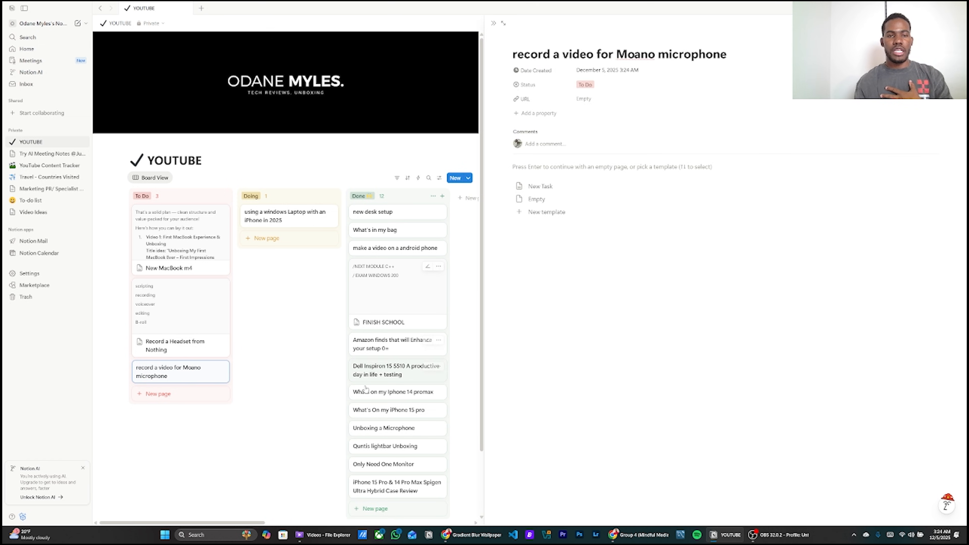
pyautogui.click(646, 272)
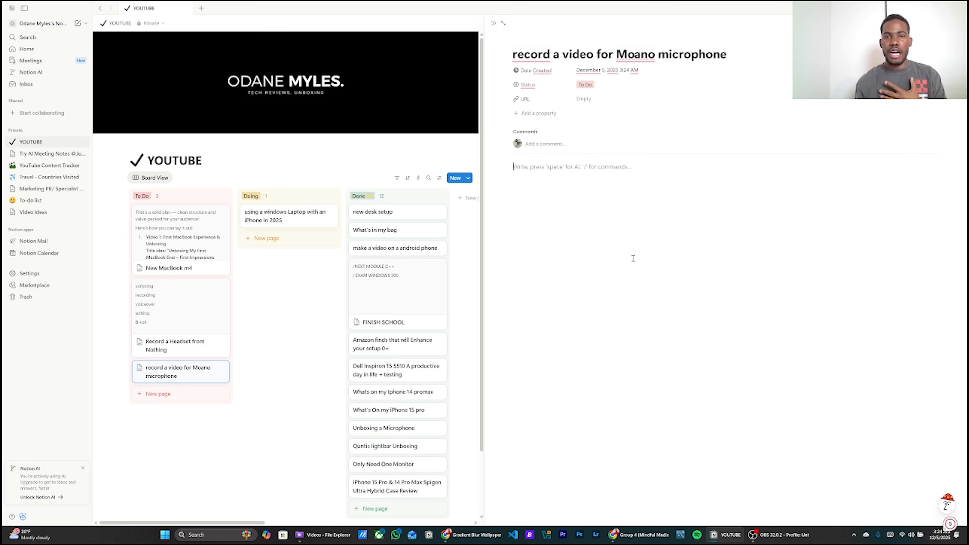
# Step: Switch the Moano microphone card's status to Doing and back to To Do
pyautogui.moveTo(528, 87)
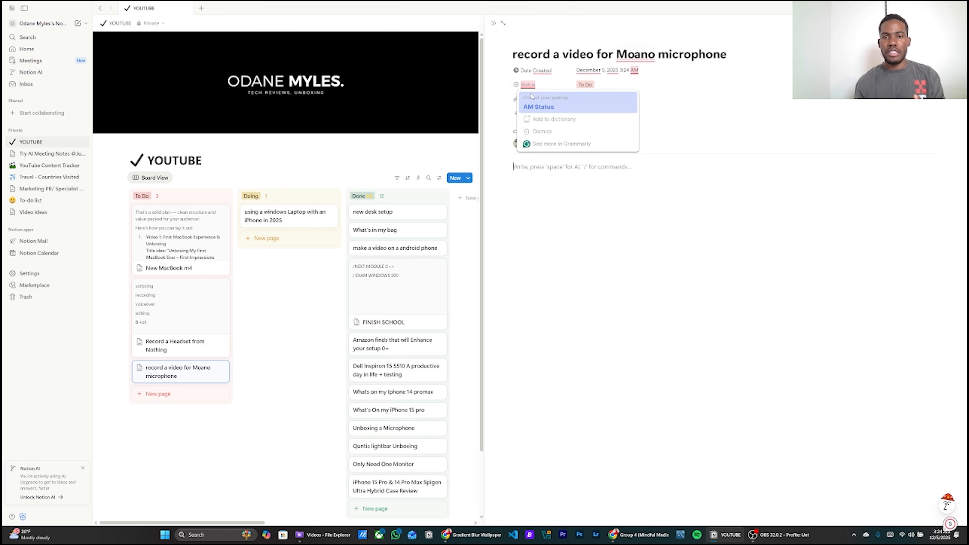
pyautogui.click(529, 85)
pyautogui.click(585, 85)
pyautogui.click(585, 85)
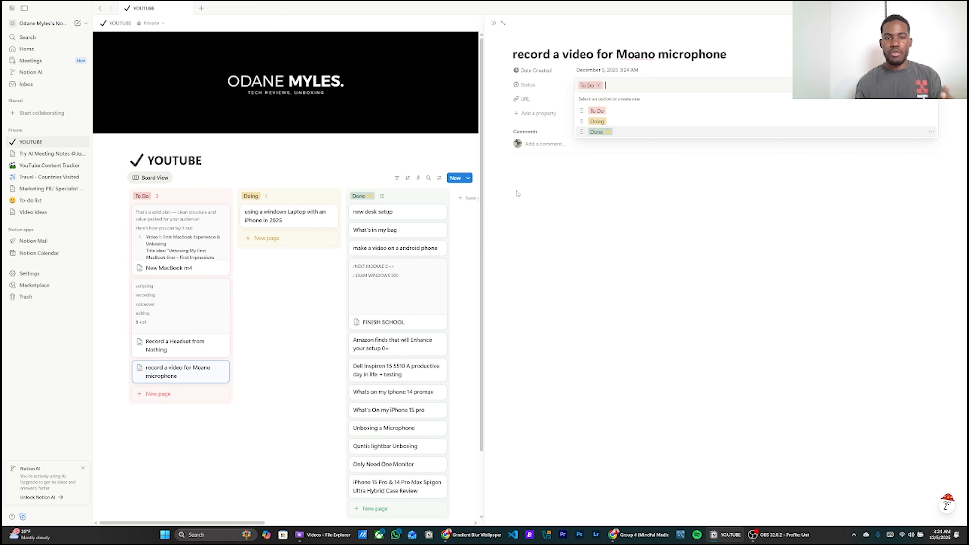
pyautogui.click(598, 122)
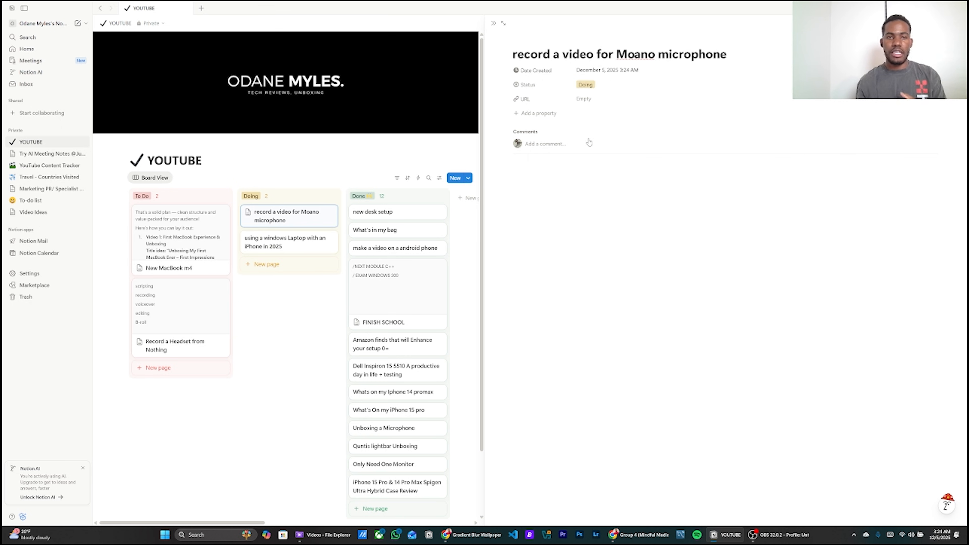
pyautogui.click(585, 85)
pyautogui.click(585, 110)
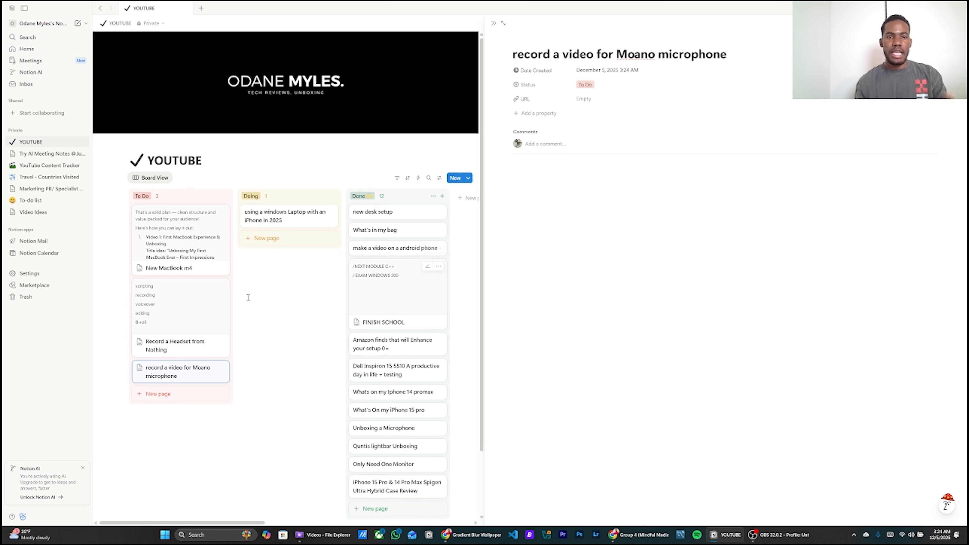
# Step: View the YouTube Content Tracker, open the Marketing PR/ Specialist Role page and add an icon to it
pyautogui.click(35, 165)
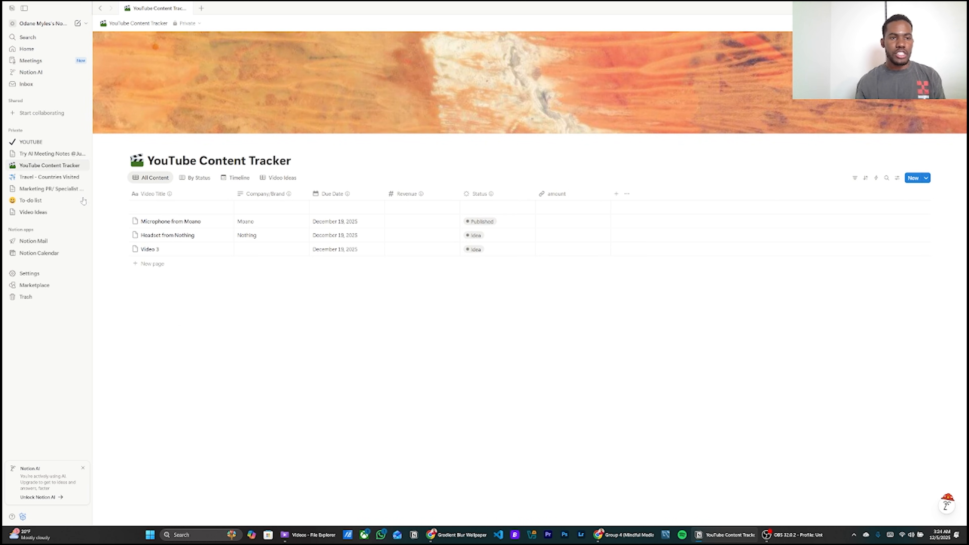
pyautogui.click(43, 189)
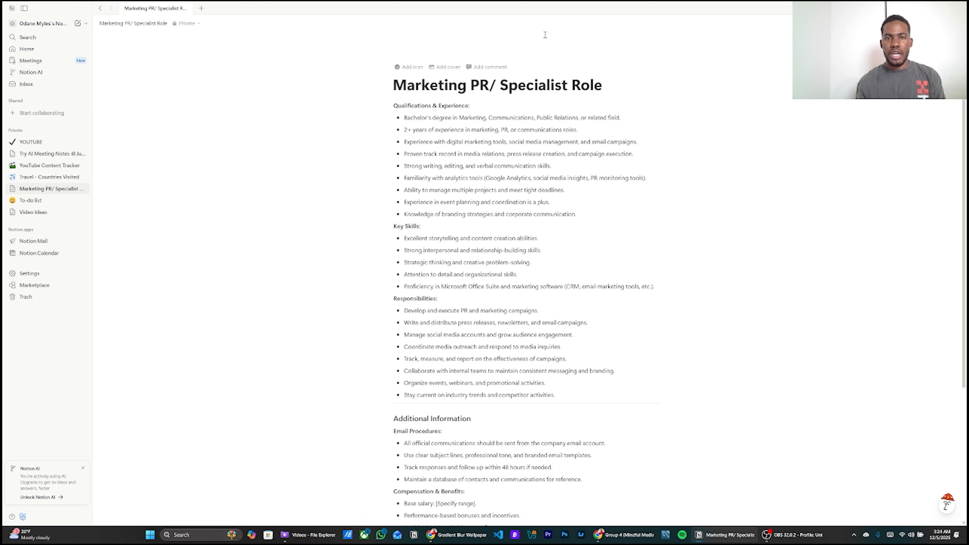
pyautogui.click(412, 68)
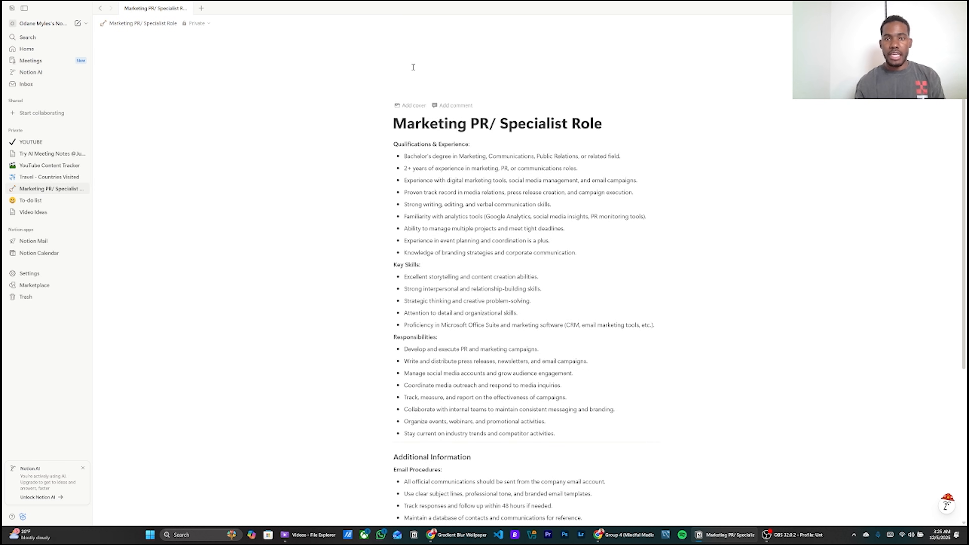
pyautogui.click(408, 73)
pyautogui.press('Escape')
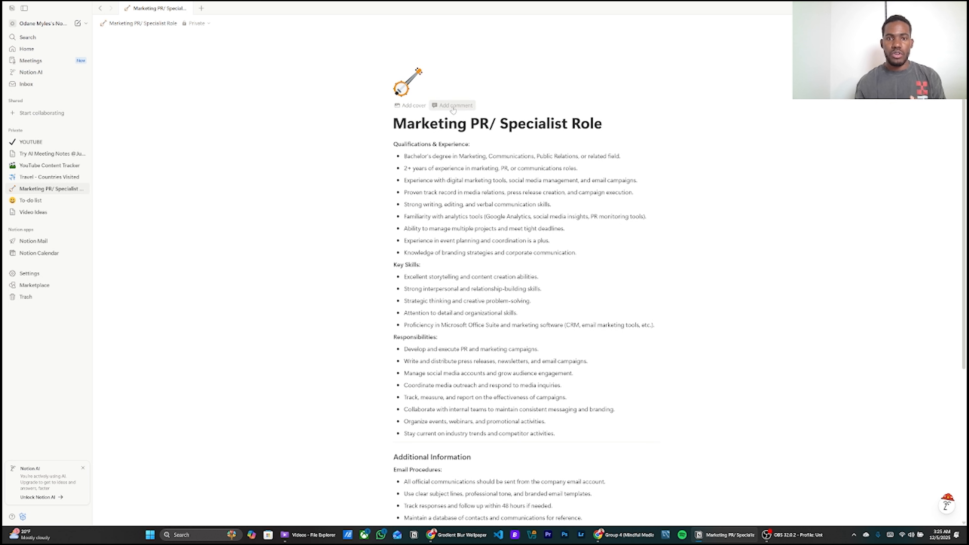
# Step: Add a cover to the Marketing PR/ Specialist Role page and browse the gallery and upload options for replacing it
pyautogui.scroll(2, 440, 113)
pyautogui.click(441, 113)
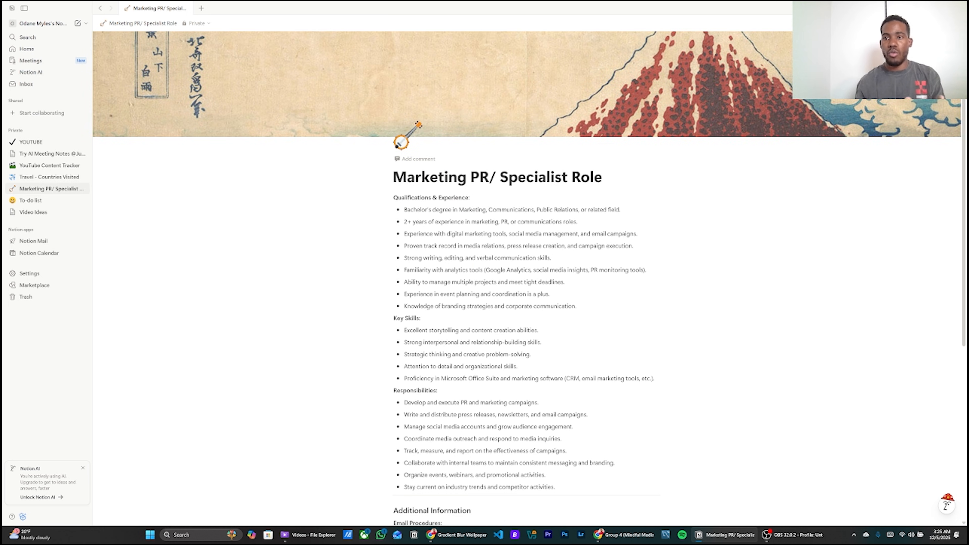
pyautogui.click(908, 127)
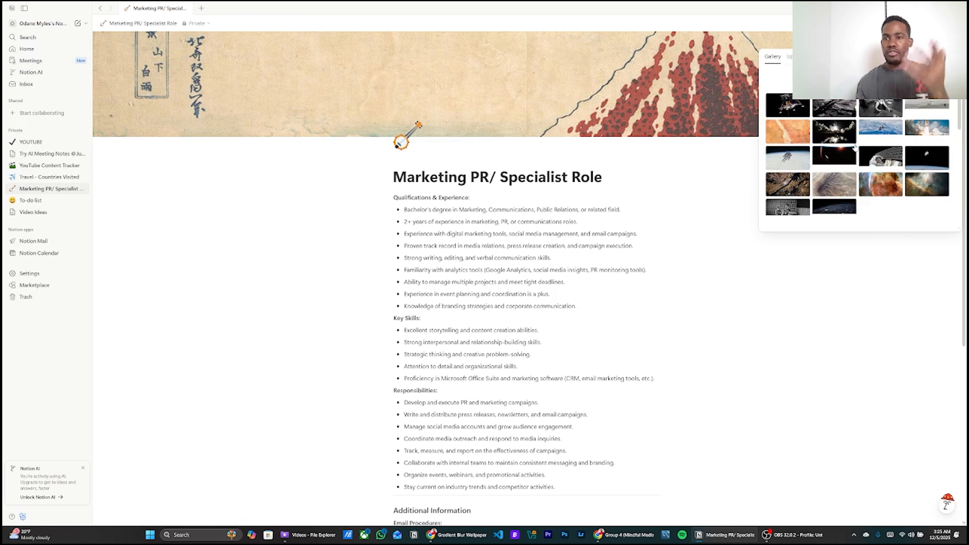
pyautogui.scroll(3, 854, 148)
pyautogui.scroll(-5, 855, 148)
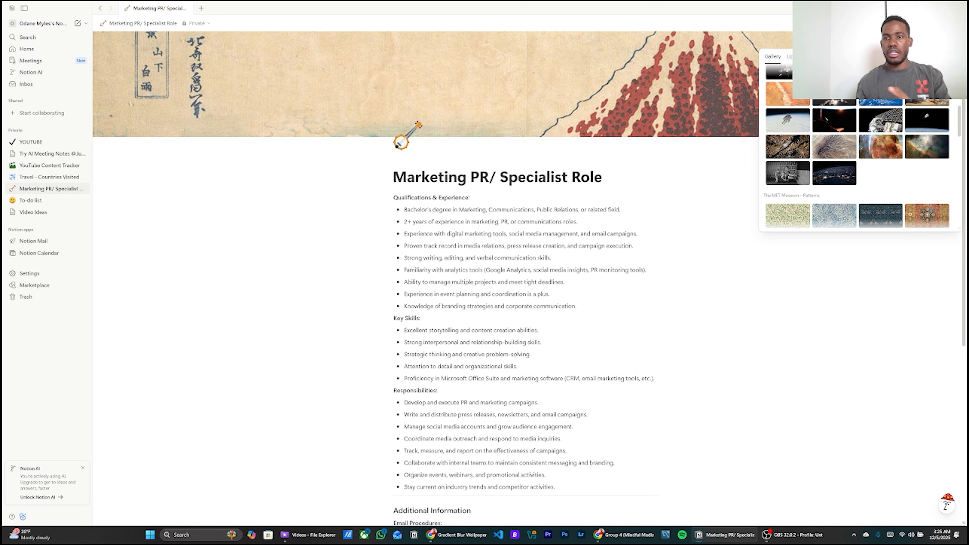
pyautogui.click(790, 56)
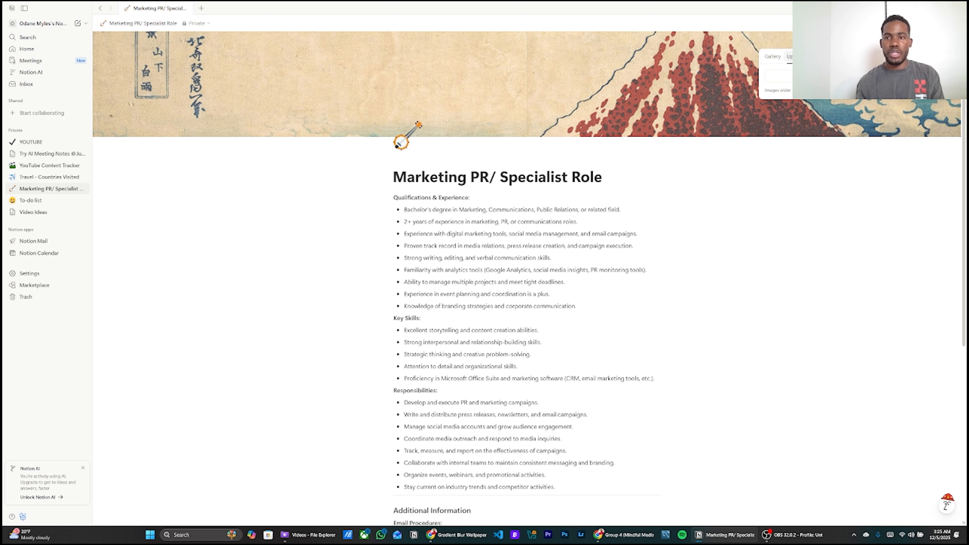
# Step: Try the red-lit microphone photo as the page cover, then set the cover to the red neon "NO MUSIC NO LIFE" photo
pyautogui.click(772, 56)
pyautogui.click(833, 160)
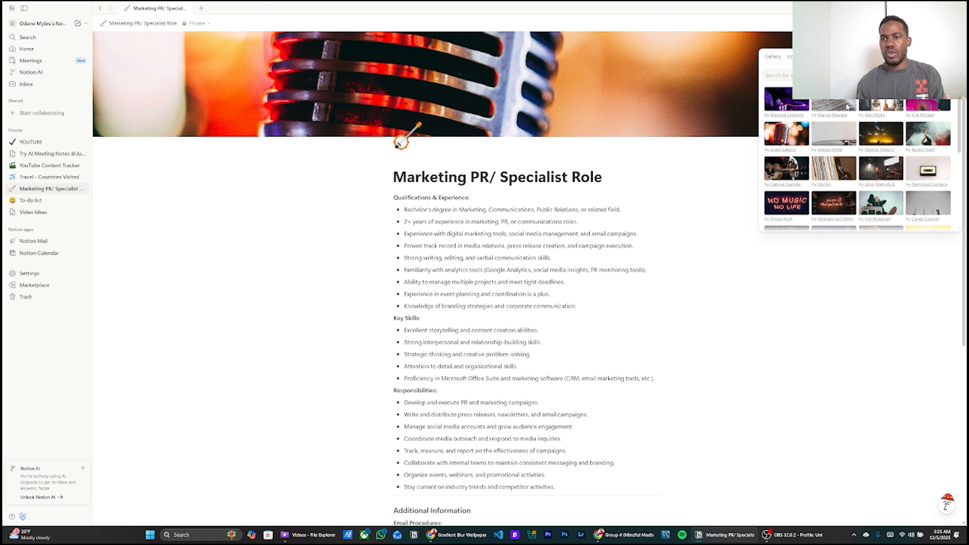
pyautogui.click(881, 160)
pyautogui.click(778, 89)
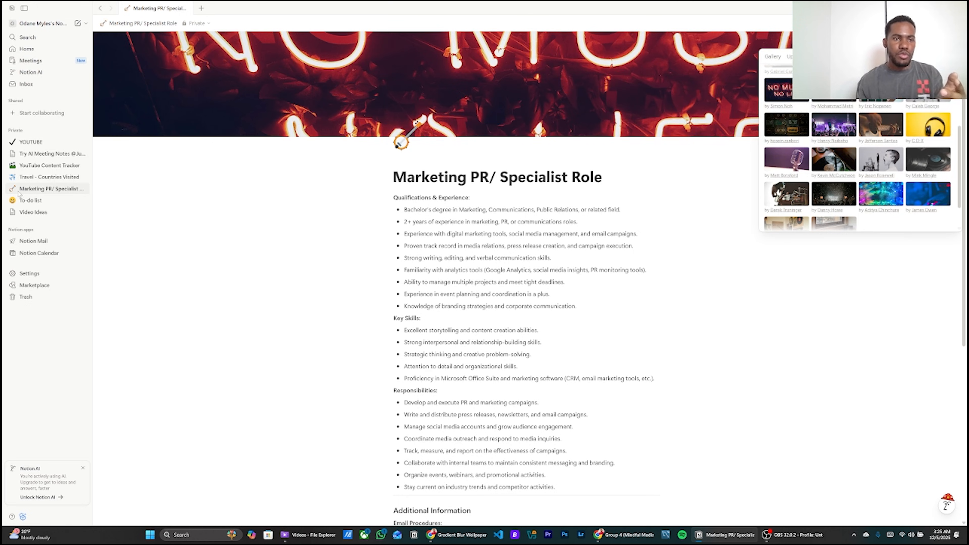
# Step: Open the To-do list page to view its emoji icon and gradient cover
pyautogui.click(26, 204)
pyautogui.click(30, 202)
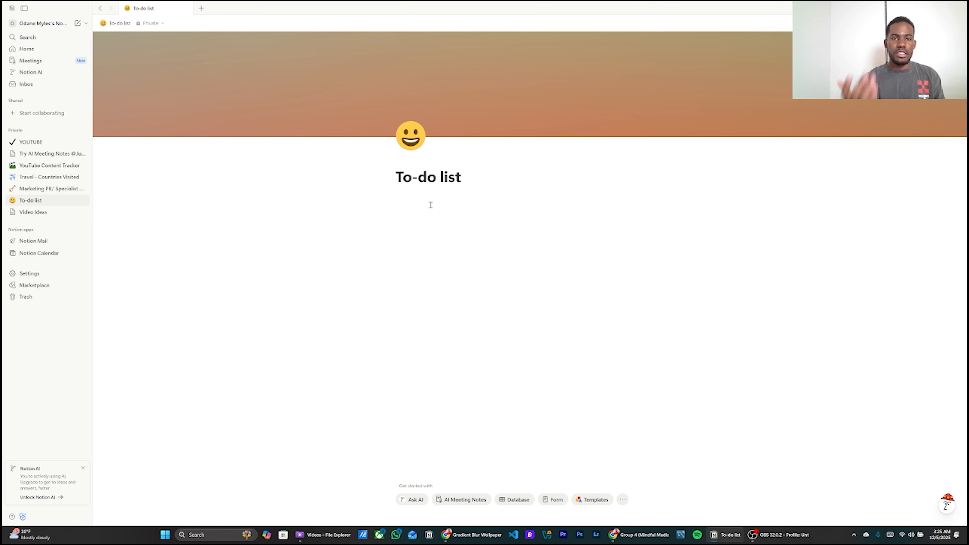
pyautogui.click(258, 221)
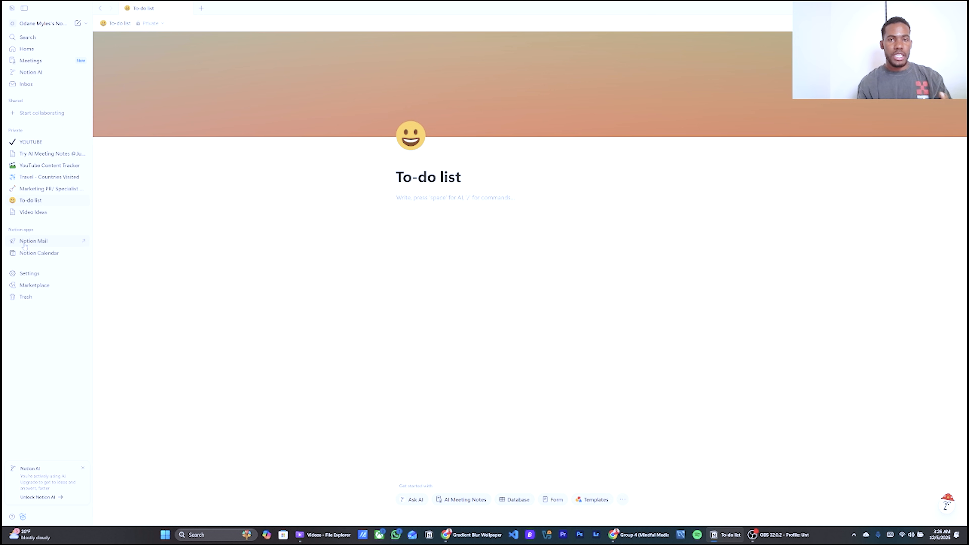
pyautogui.click(100, 237)
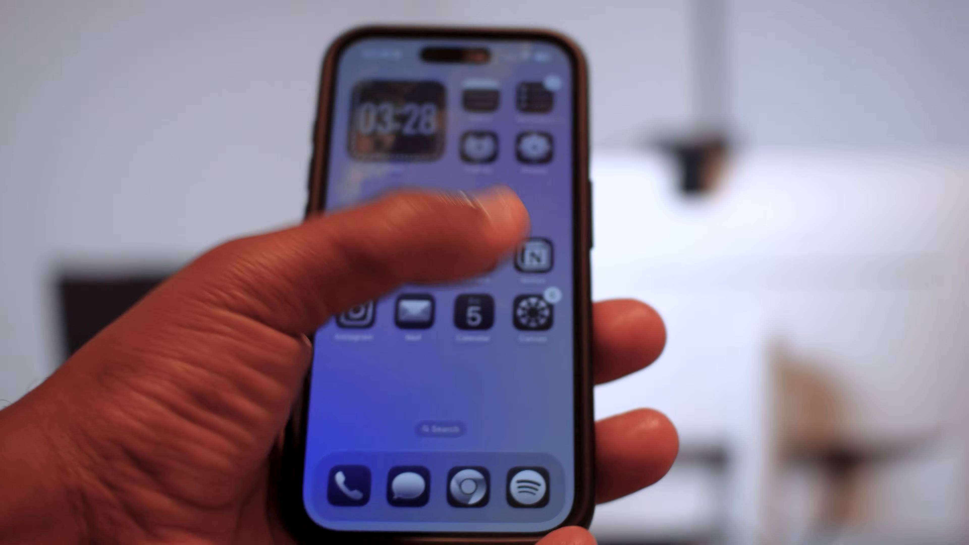
pyautogui.click(549, 236)
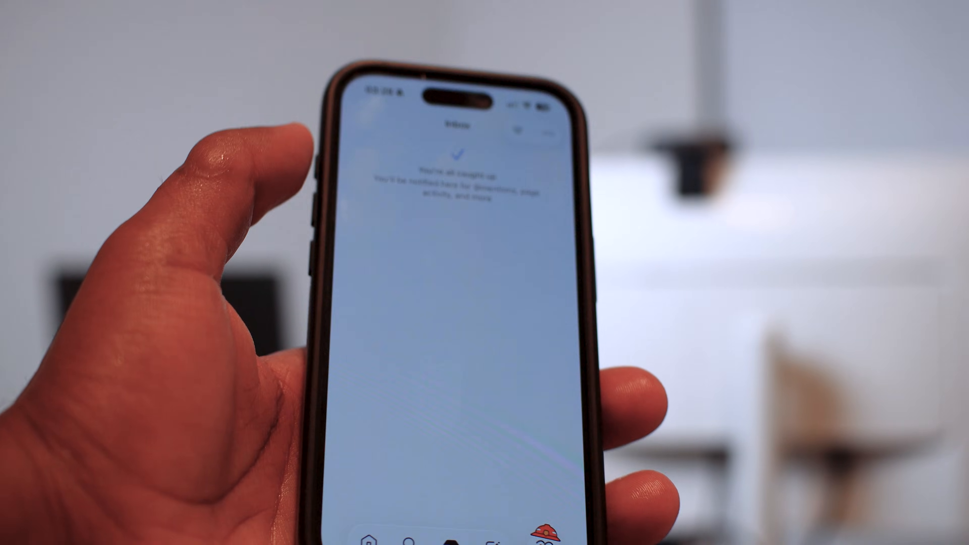
pyautogui.click(367, 540)
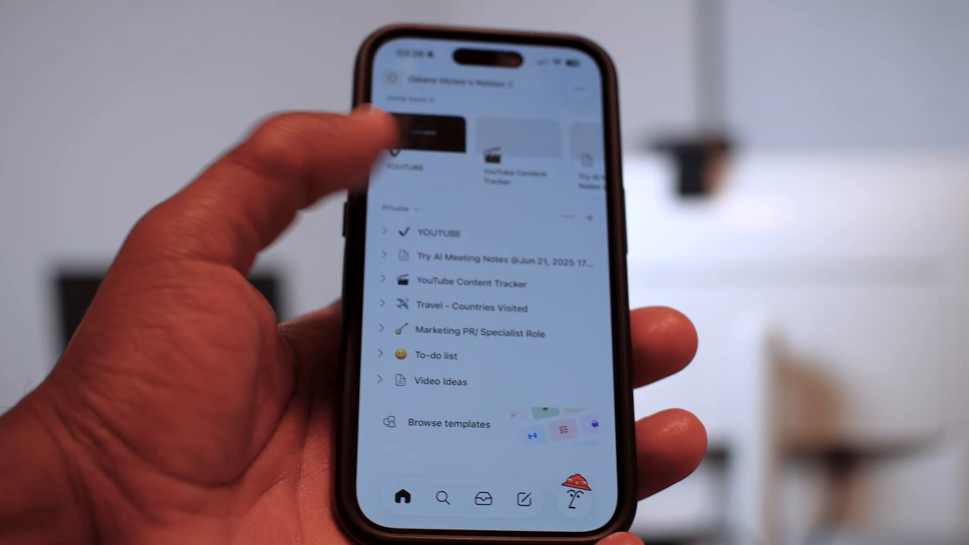
pyautogui.click(420, 134)
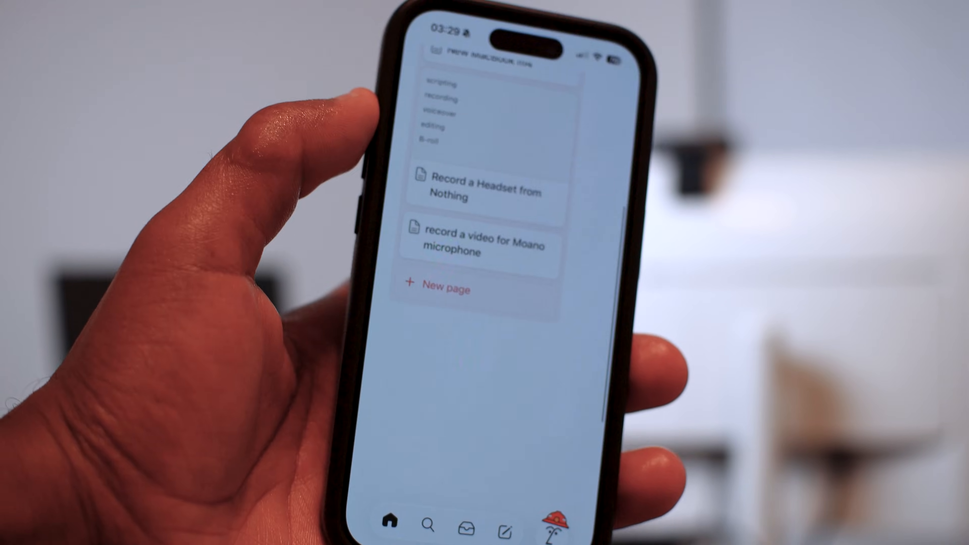
pyautogui.click(492, 431)
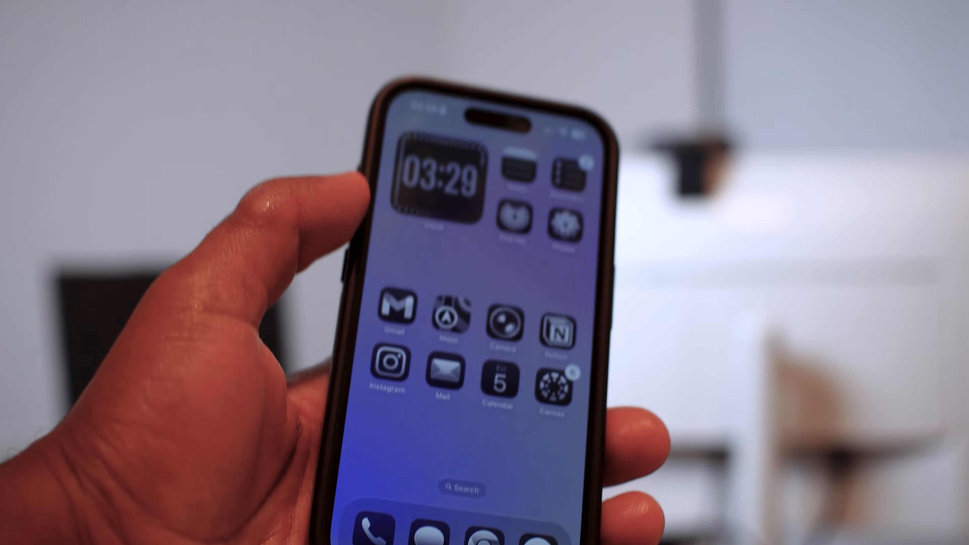